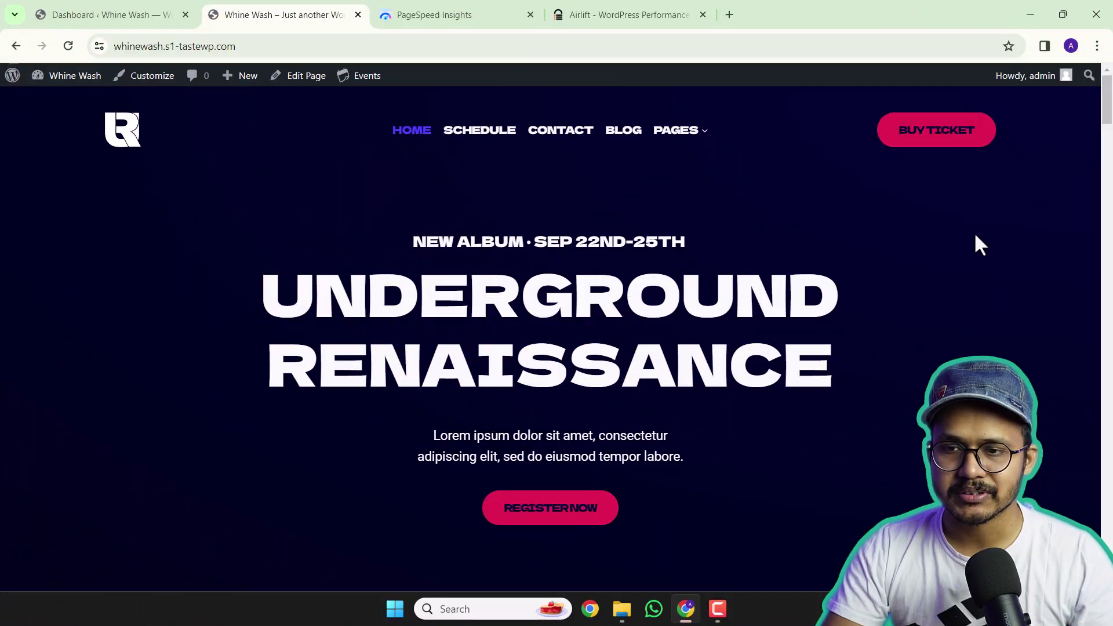
mouse_move(1107, 105)
mouse_down()
mouse_move(1107, 574)
mouse_move(1106, 87)
mouse_up()
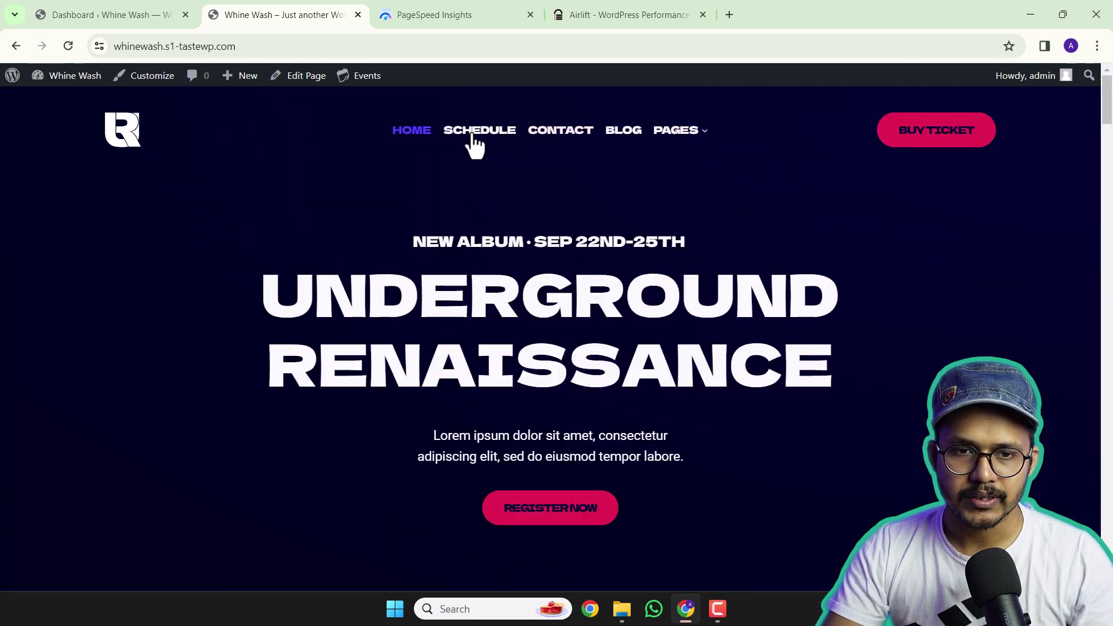
- Compare the site's desktop and mobile PageSpeed Insights scores
click(460, 16)
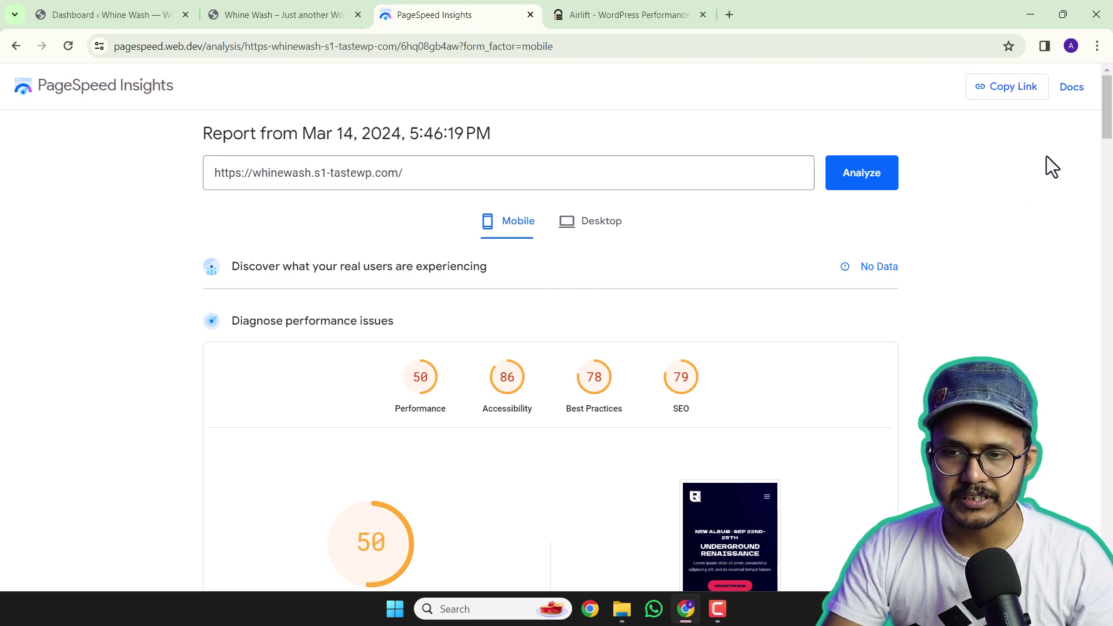
drag(1110, 129, 1109, 170)
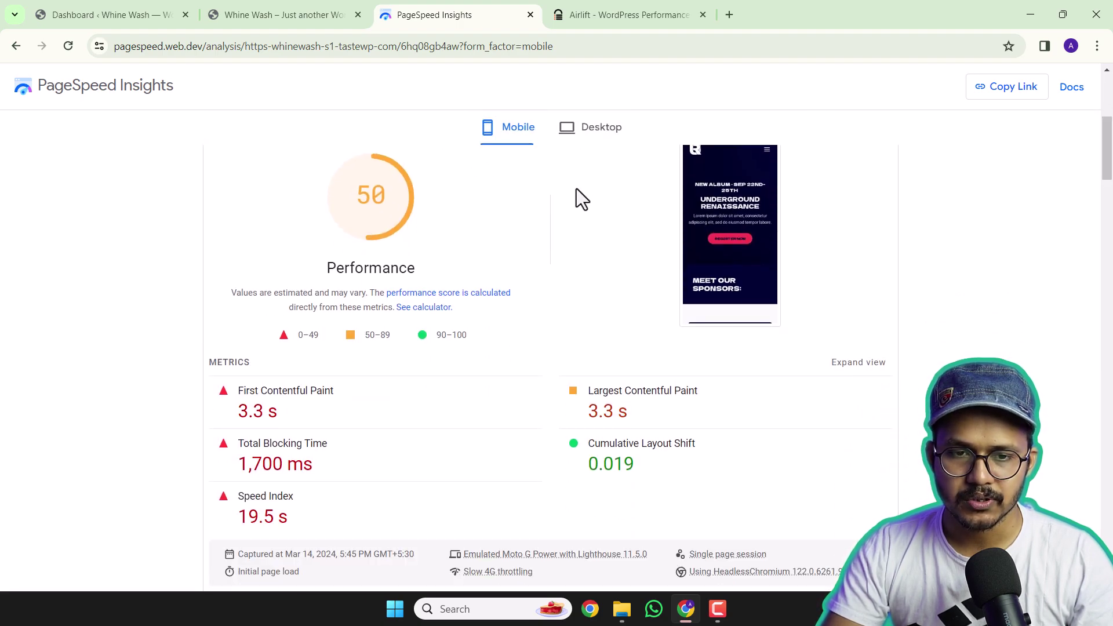
click(591, 138)
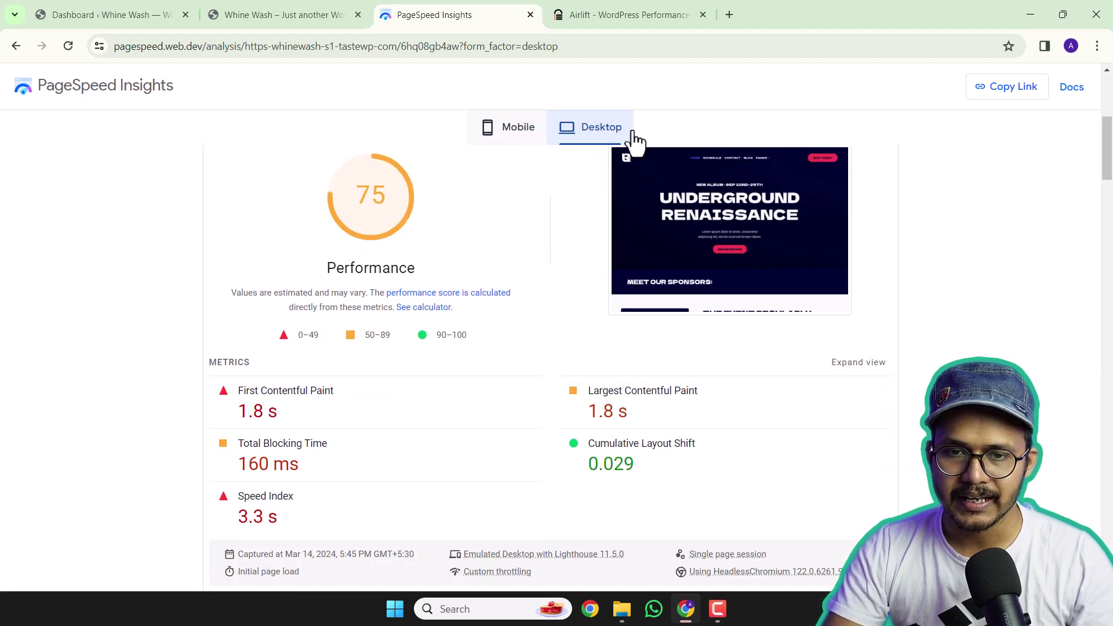
click(521, 141)
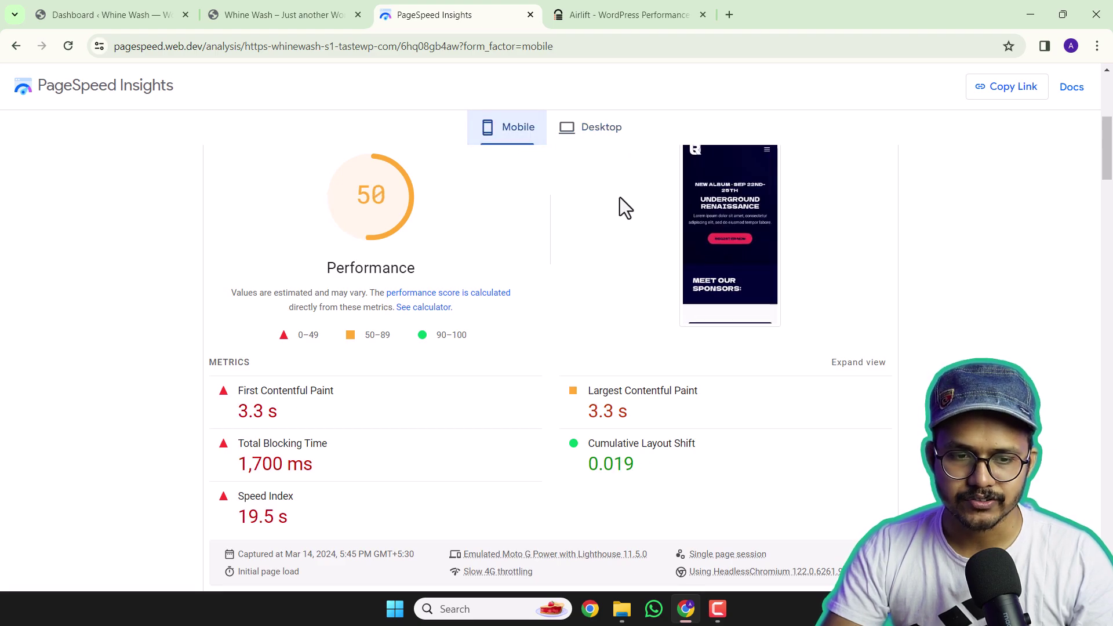
scroll(760, 300, down, 2)
scroll(760, 300, down, 3)
scroll(645, 368, down, 1)
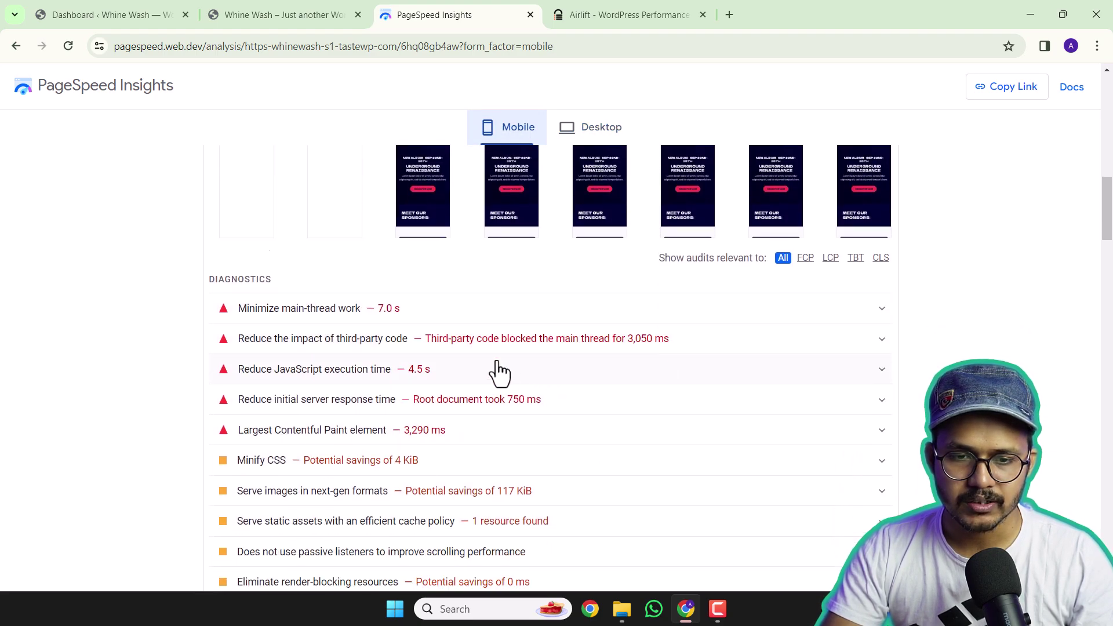
scroll(497, 372, down, 1)
- Expand the third-party code, server response time and Largest Contentful Paint audits
click(488, 279)
scroll(340, 385, down, 2)
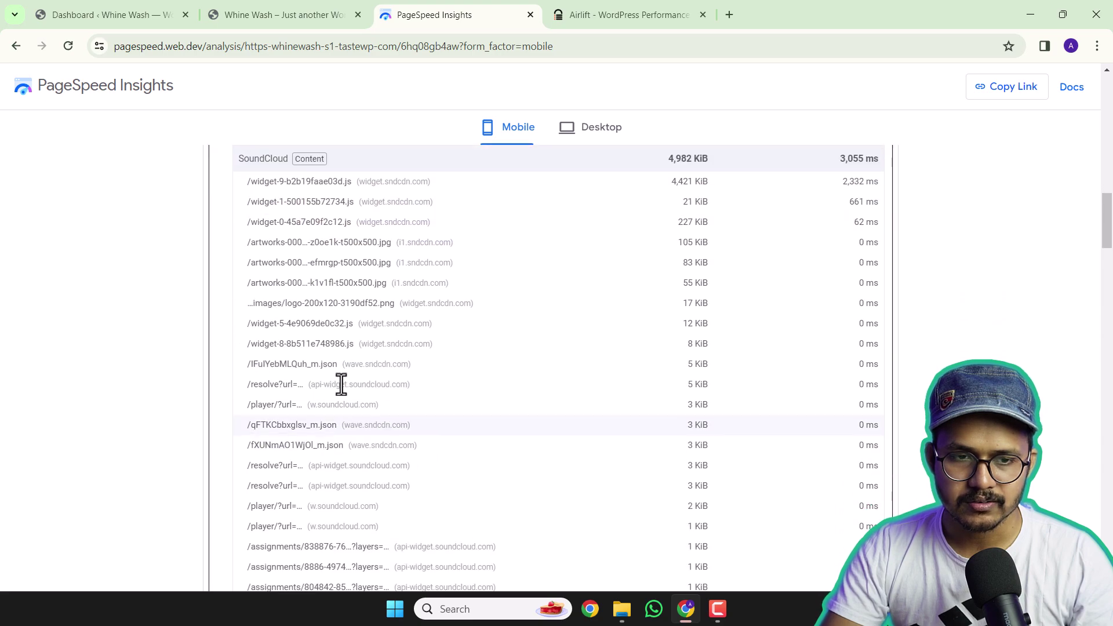
scroll(432, 294, down, 1)
scroll(453, 398, down, 3)
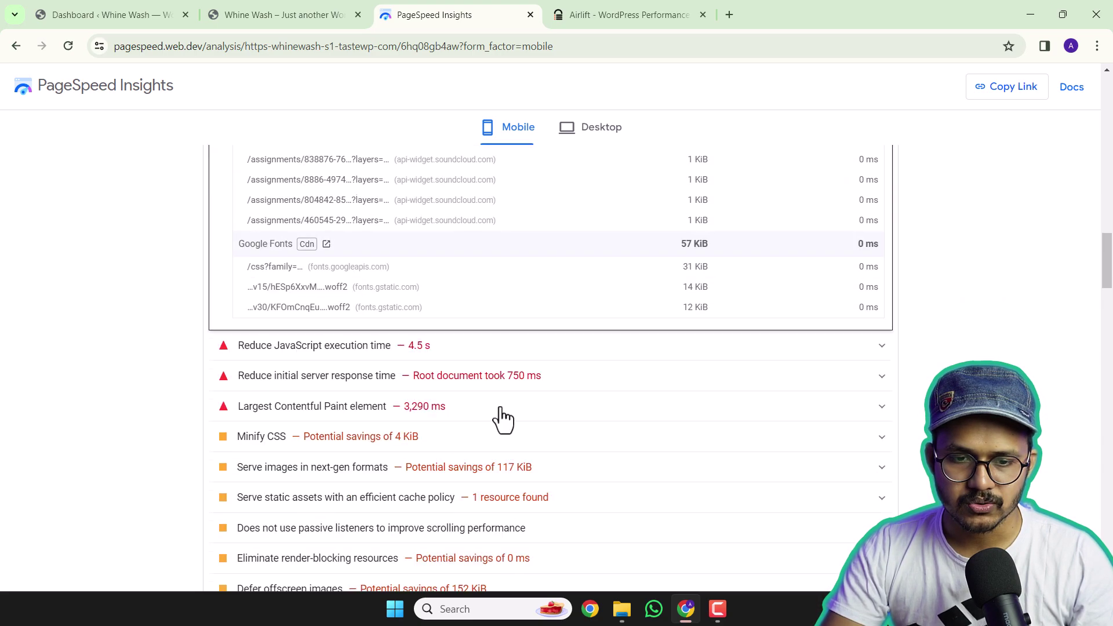
click(552, 344)
scroll(565, 409, down, 3)
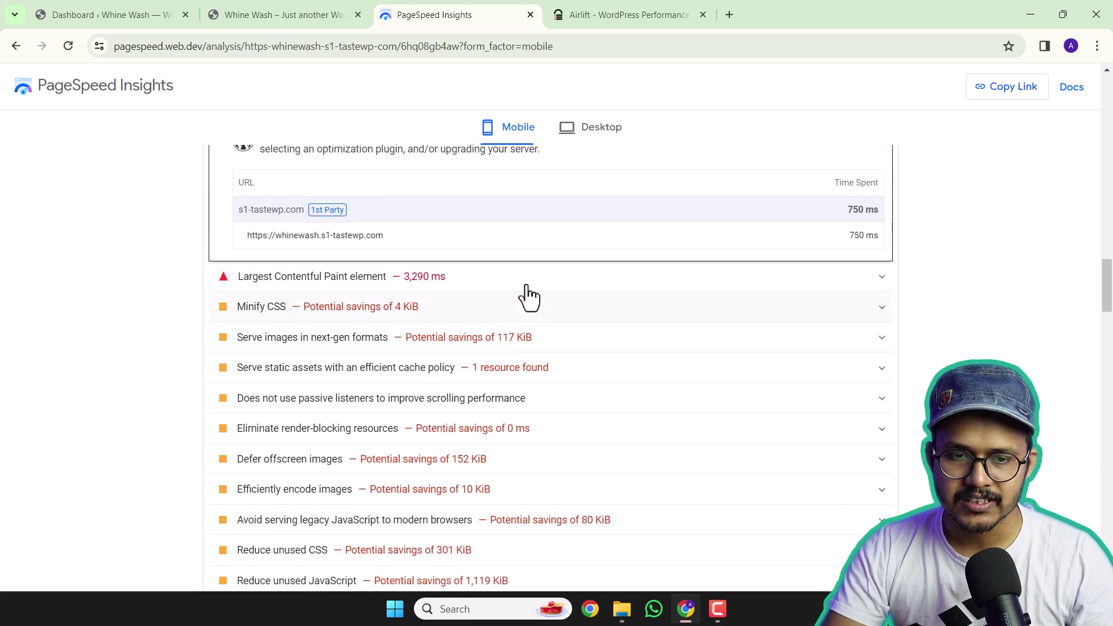
click(529, 274)
scroll(558, 374, down, 1)
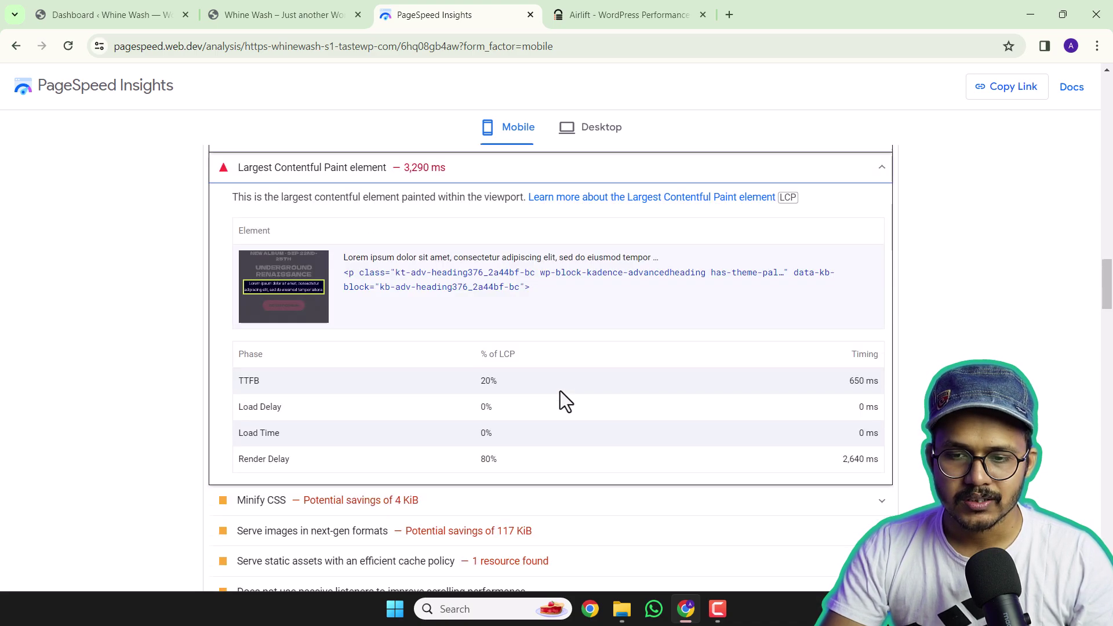
scroll(561, 400, down, 1)
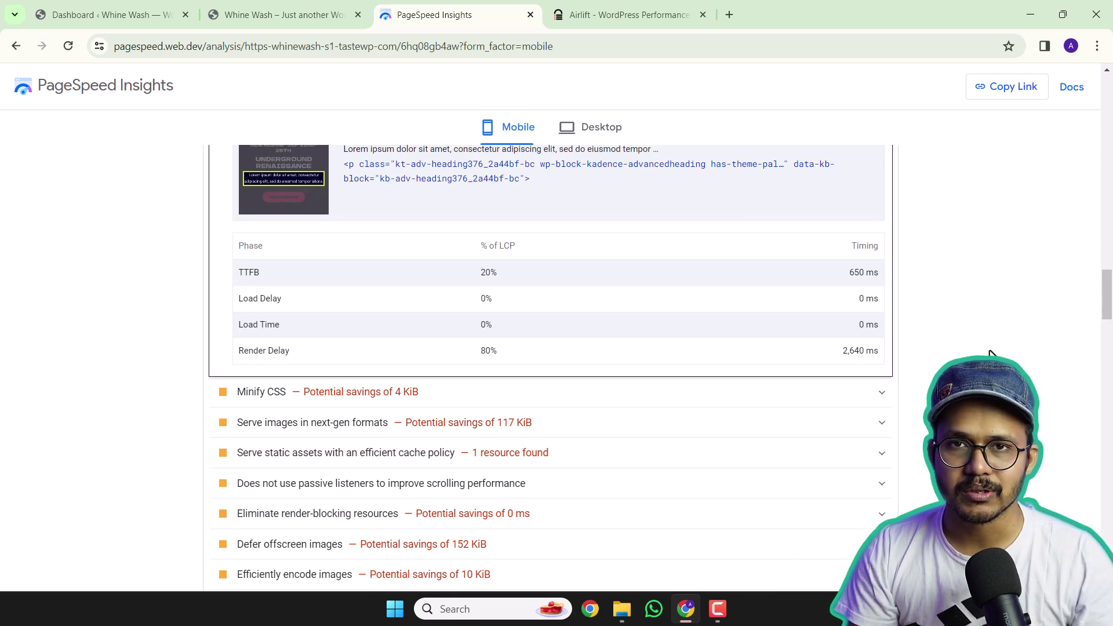
scroll(990, 352, up, 4)
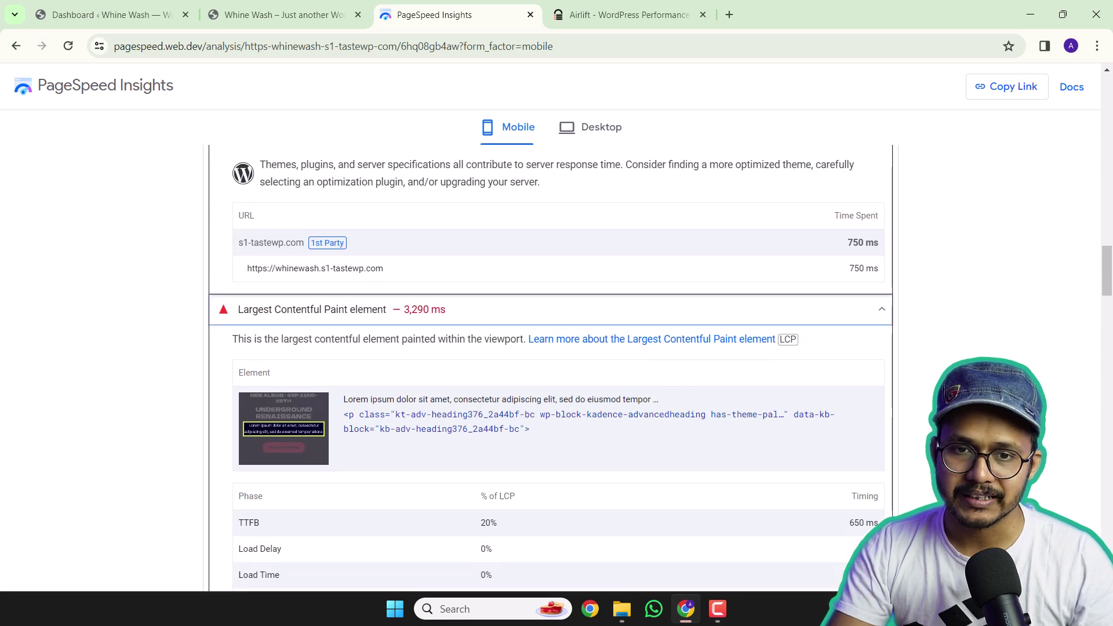
click(661, 14)
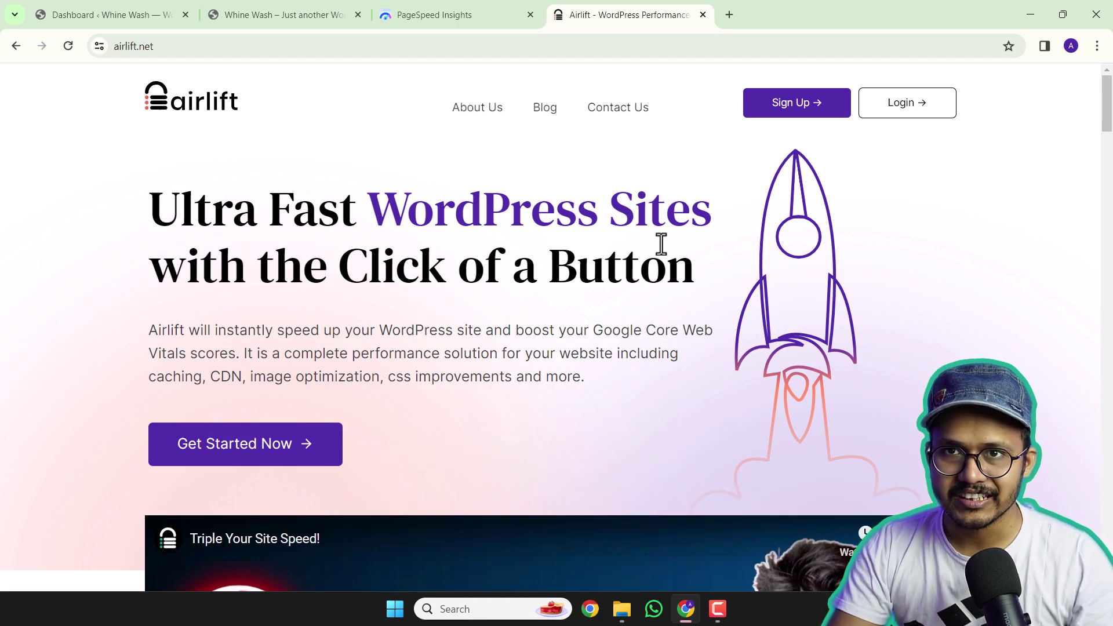
- Sign up for AirLift with a Google account and confirm access to airlift.net
click(813, 105)
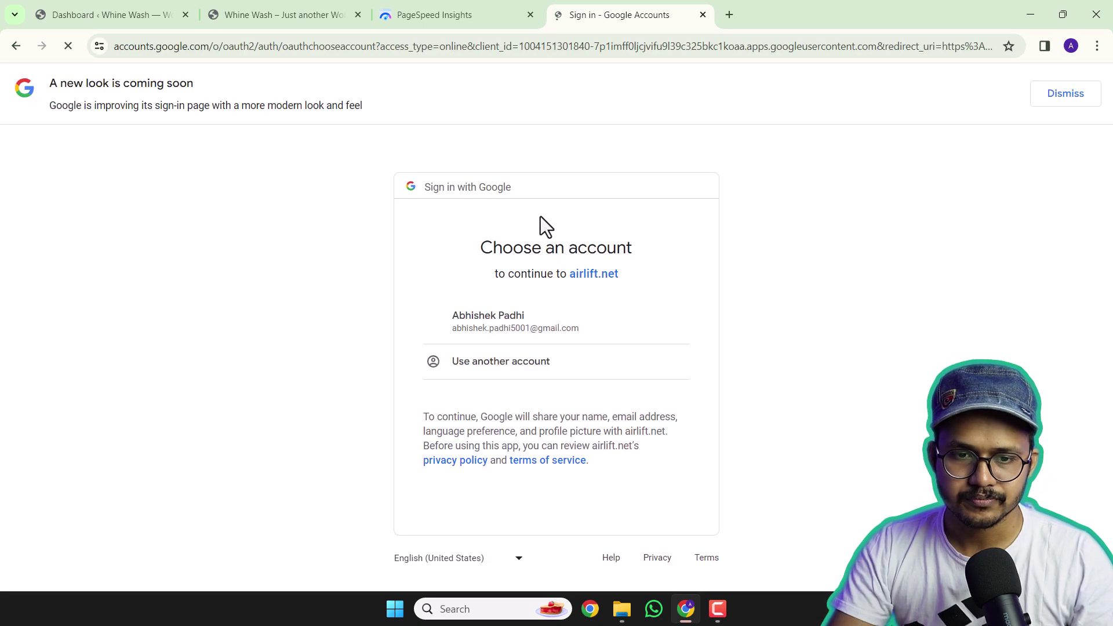
click(531, 324)
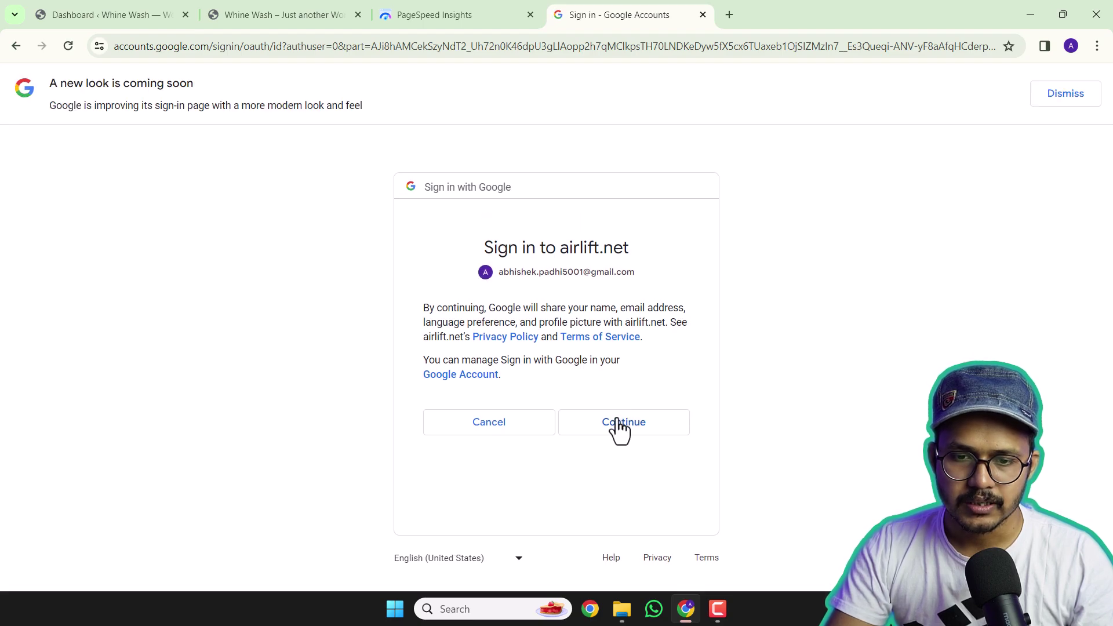
click(619, 425)
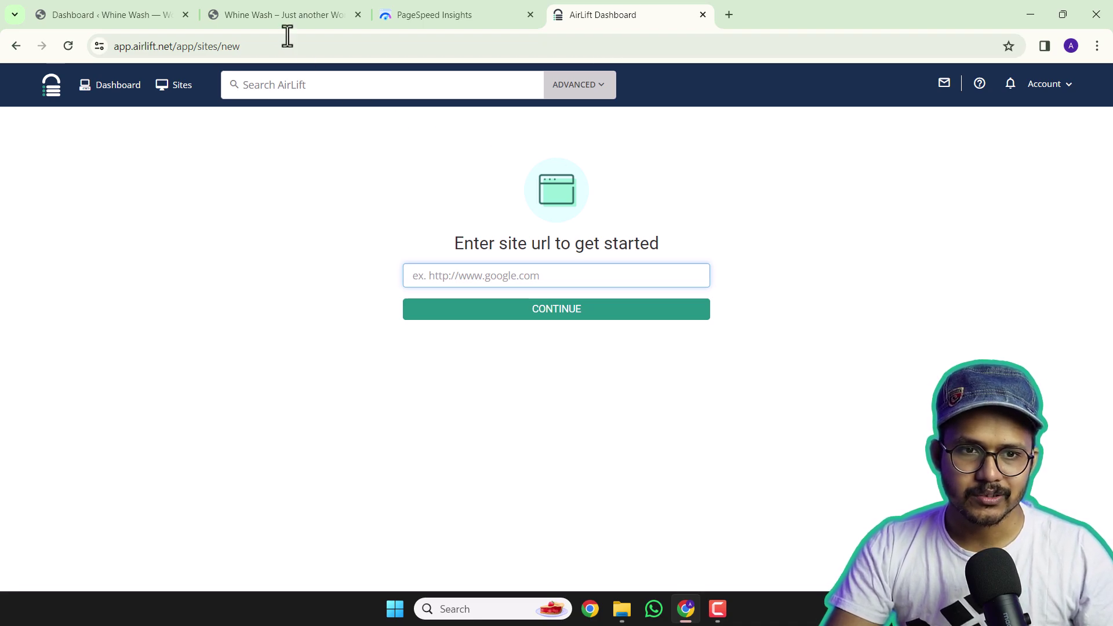
- Submit the Whine Wash site address to AirLift and download the AirLift plugin
click(285, 10)
click(271, 45)
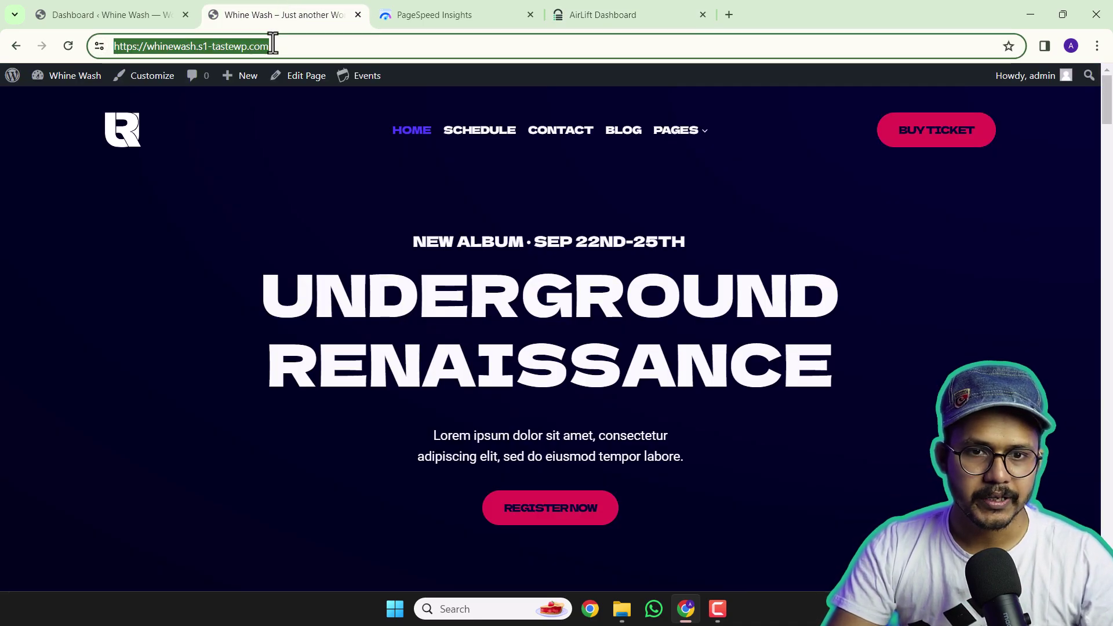
click(624, 3)
click(462, 271)
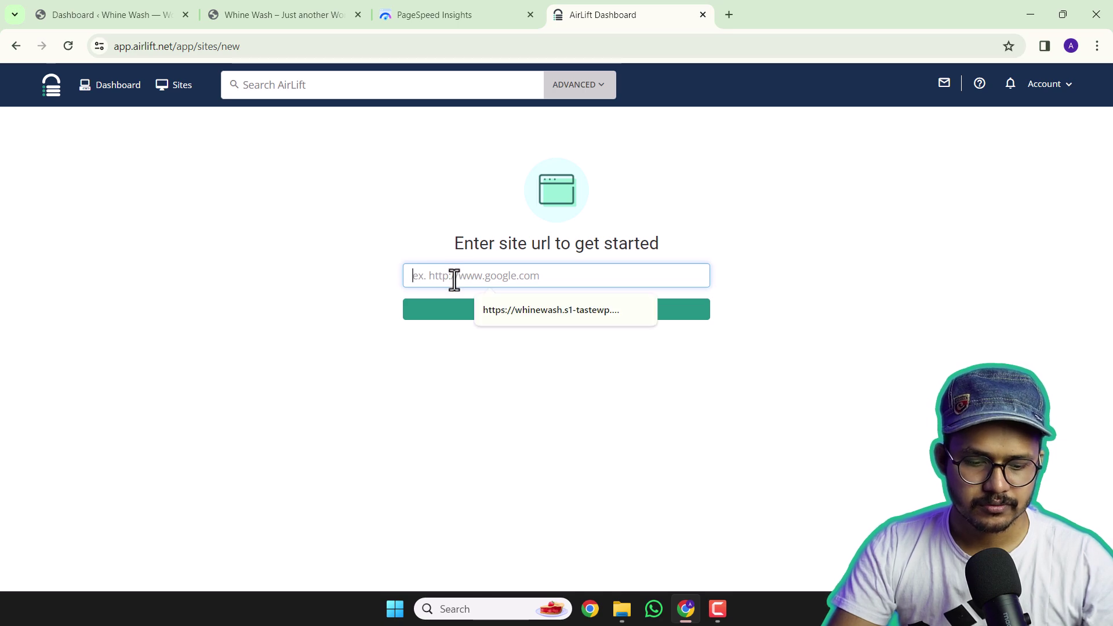
key(Down)
key(Return)
key(Return)
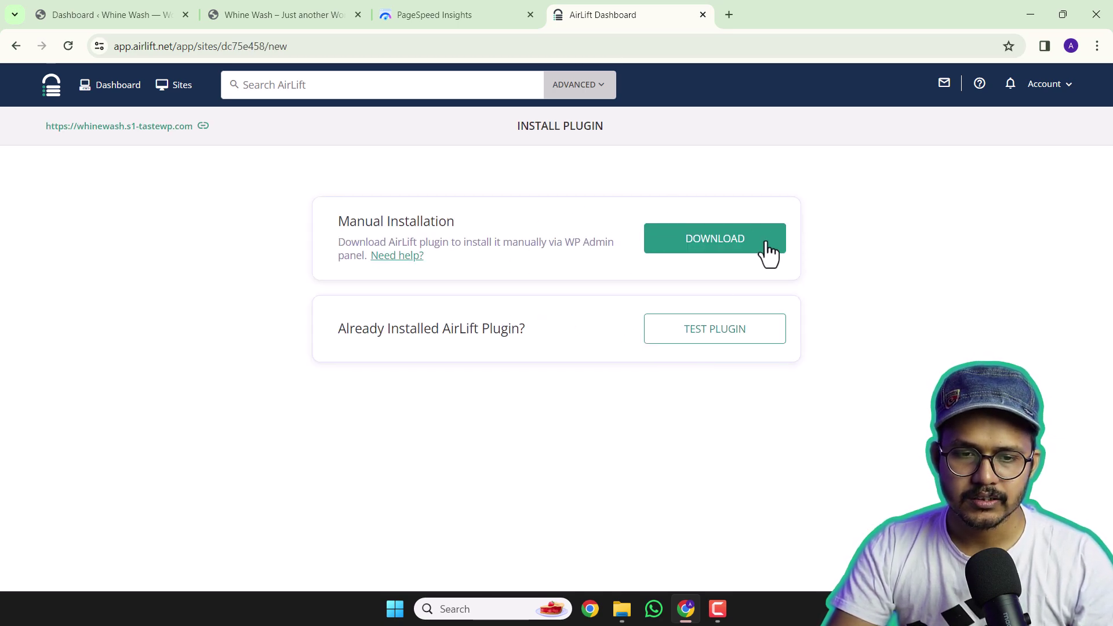
click(726, 246)
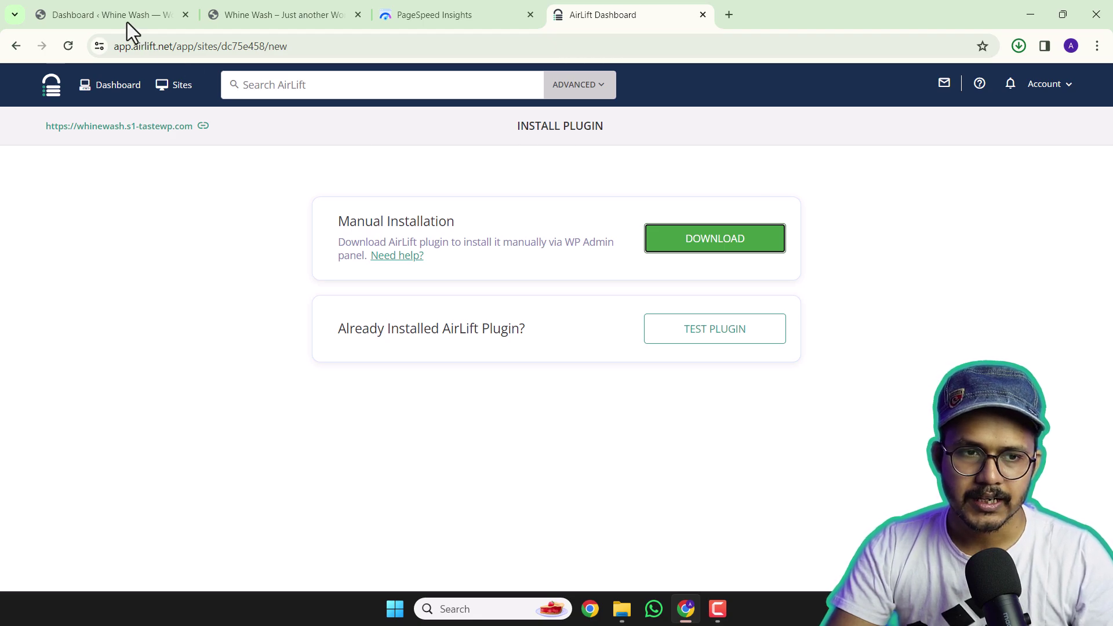
click(95, 11)
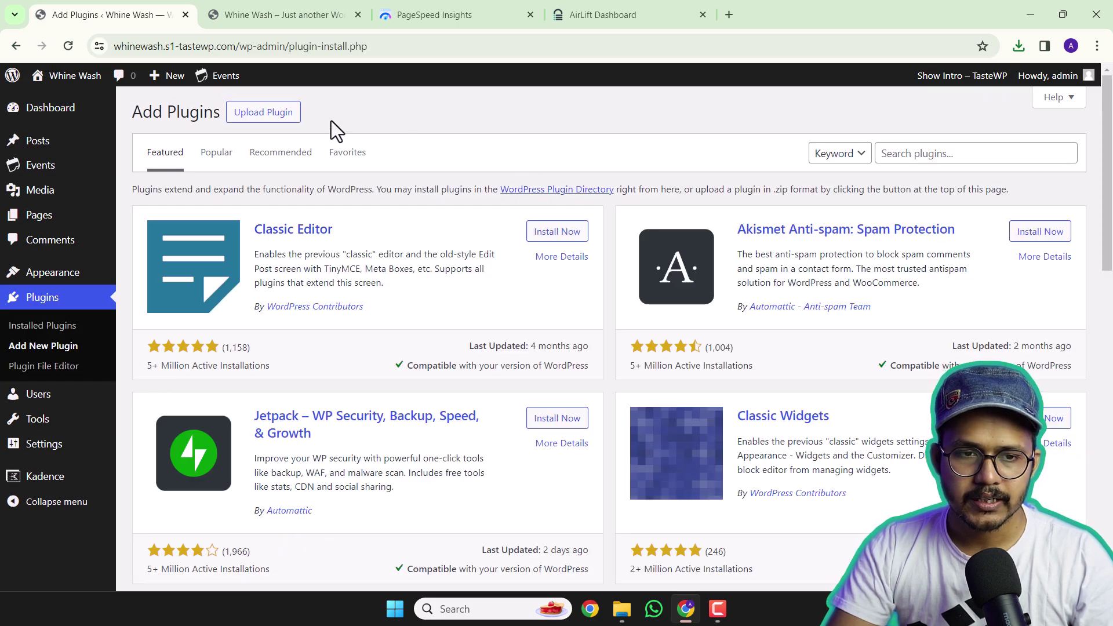
- Upload airlift.zip as a WordPress plugin, install it and activate it
click(279, 123)
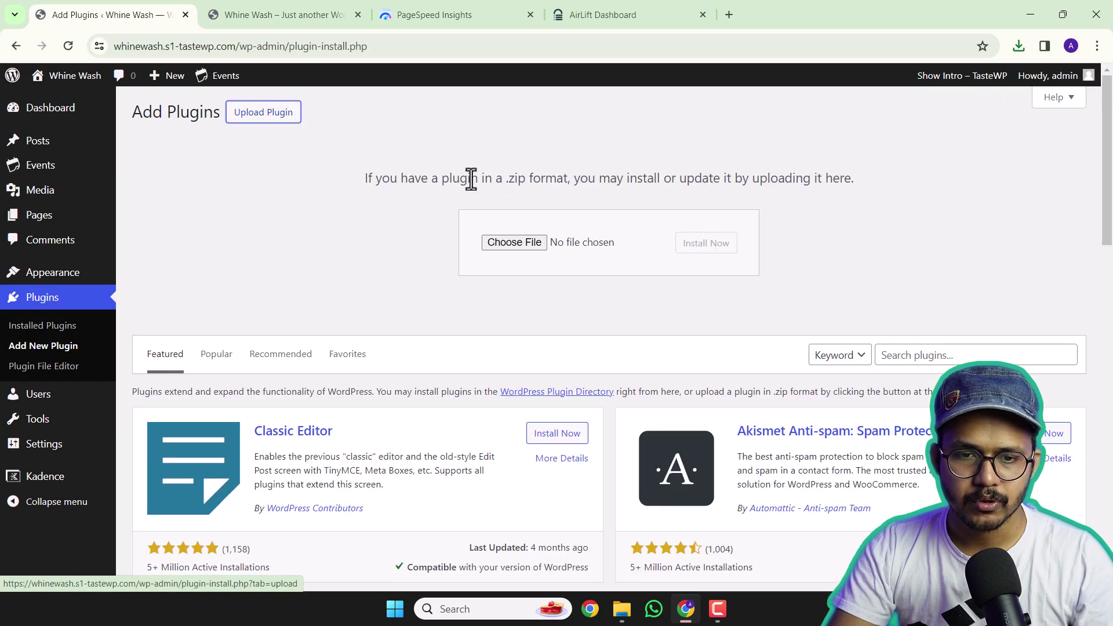
click(512, 240)
double_click(351, 231)
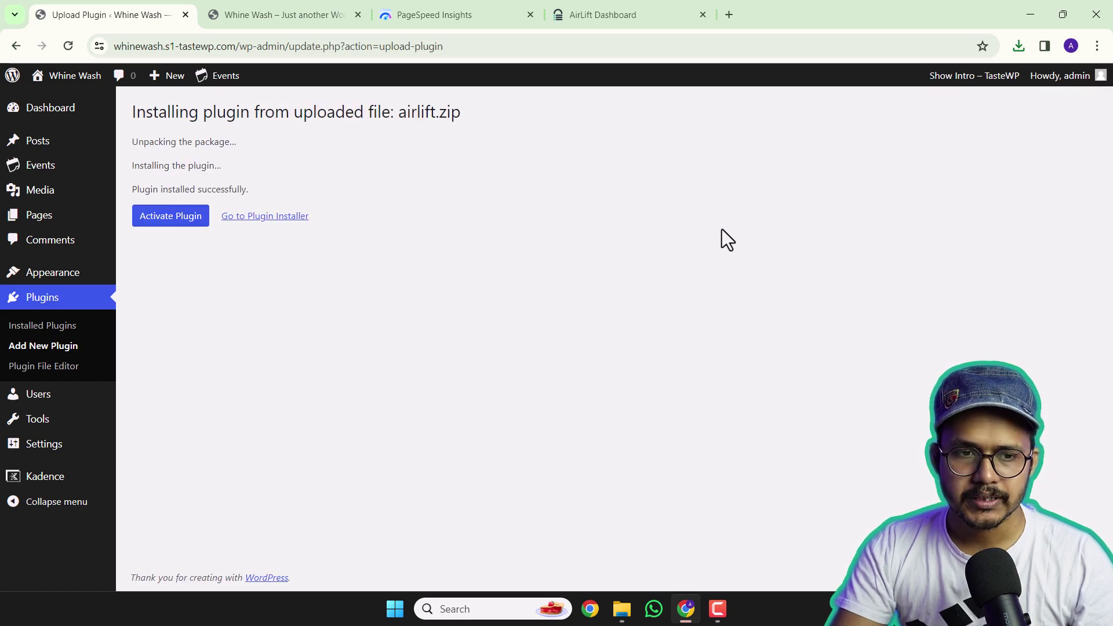
click(178, 217)
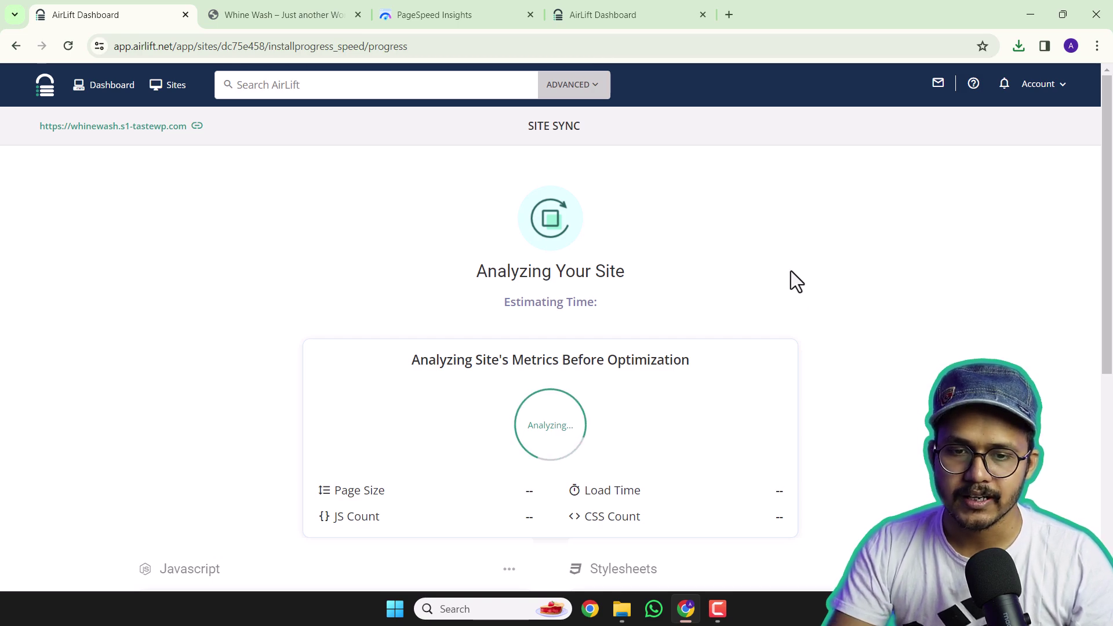
scroll(790, 271, down, 1)
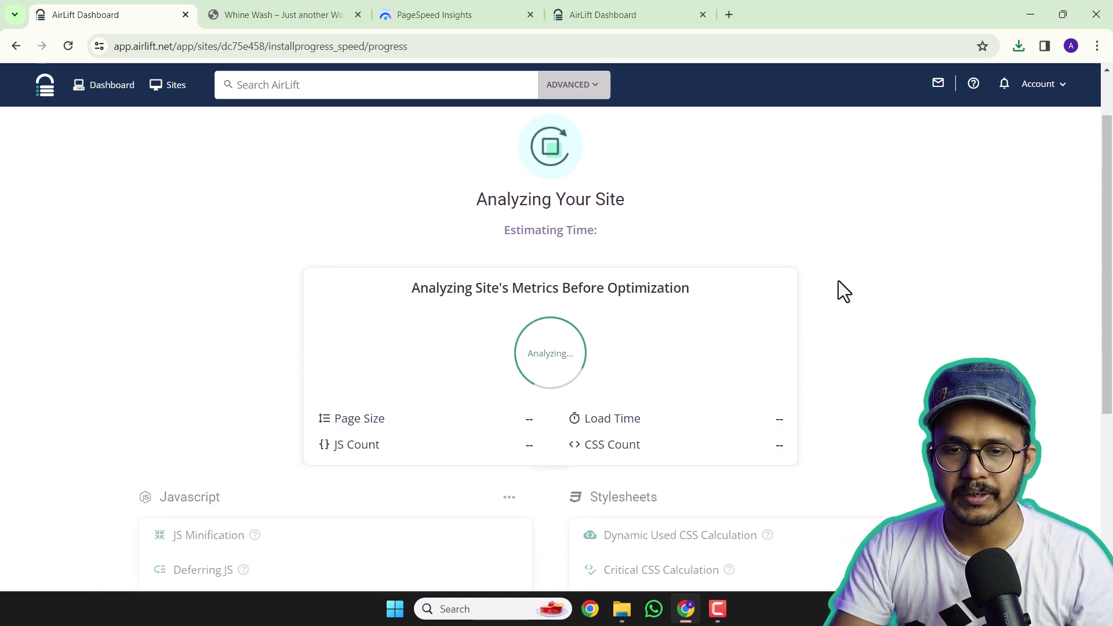
scroll(864, 293, up, 1)
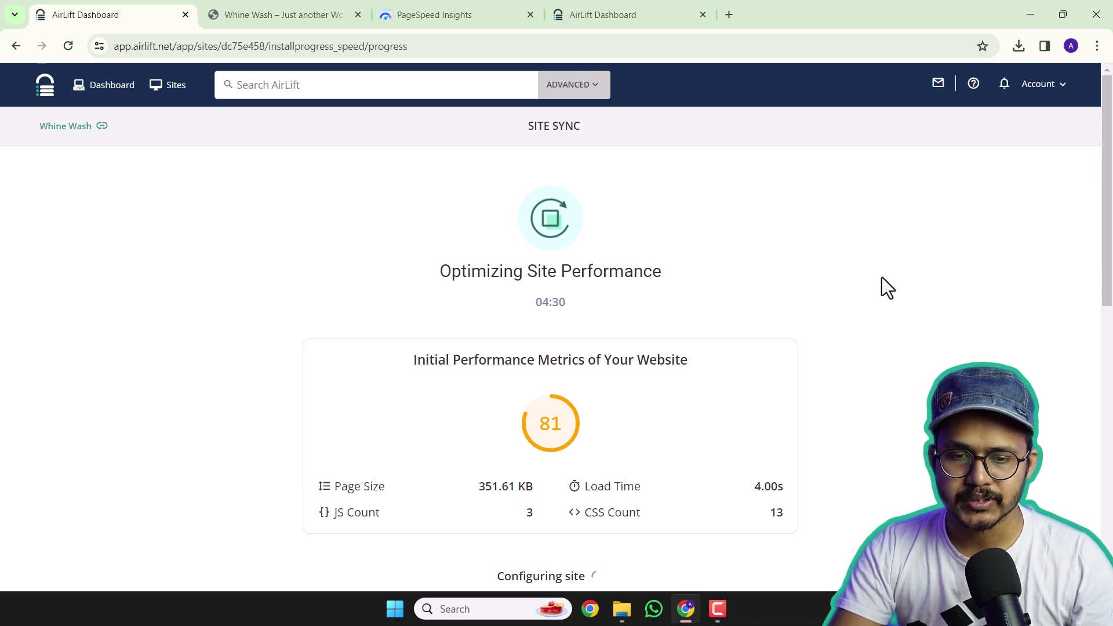
scroll(884, 291, down, 2)
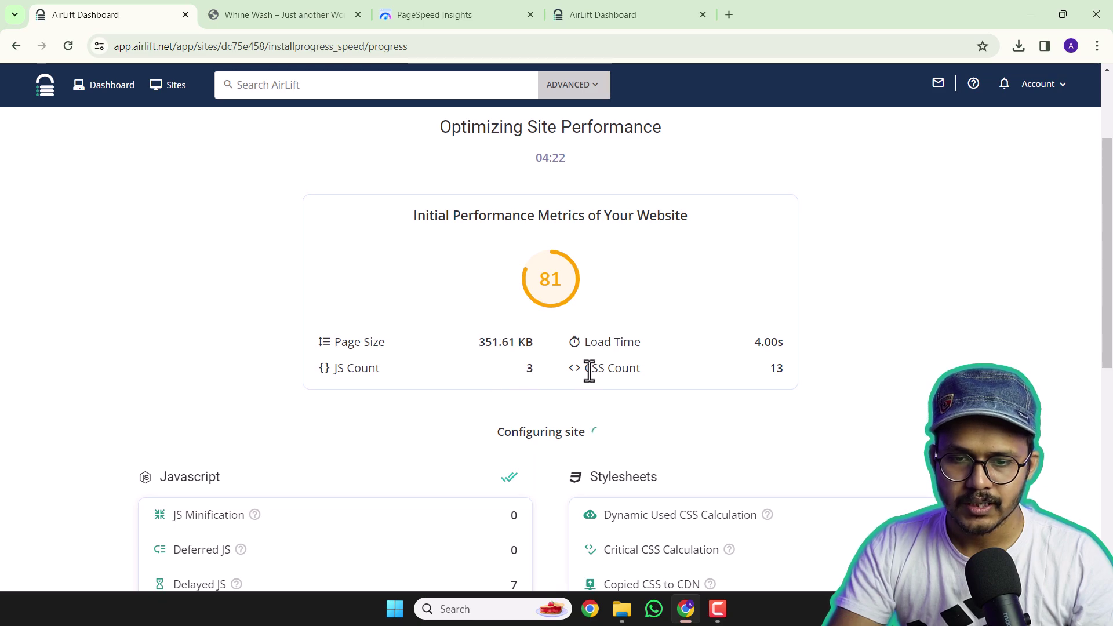
scroll(431, 405, down, 3)
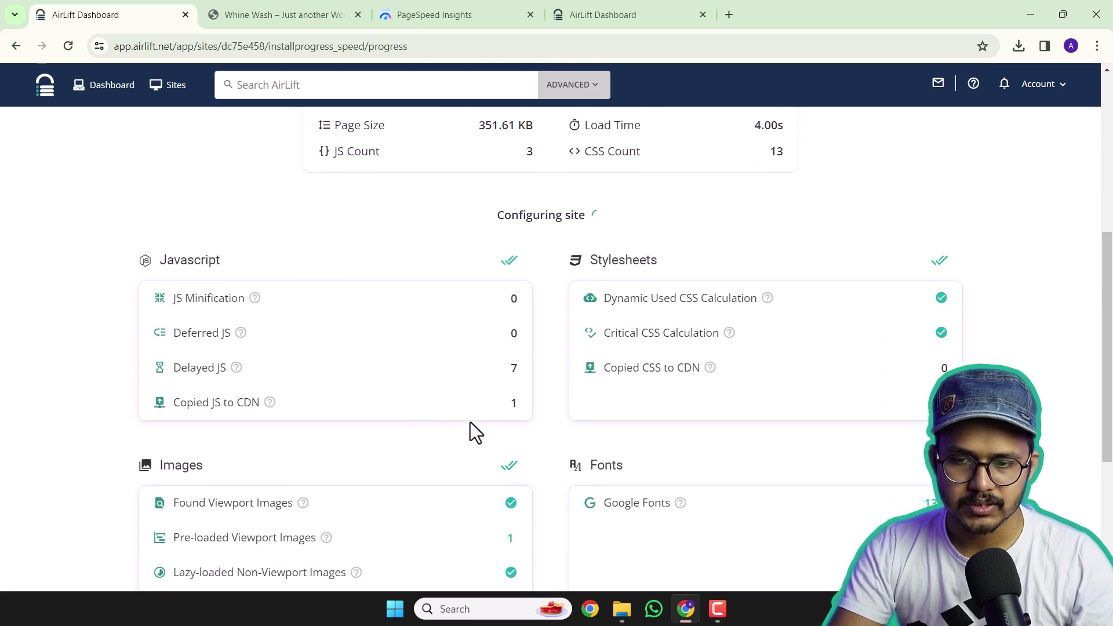
scroll(470, 425, down, 2)
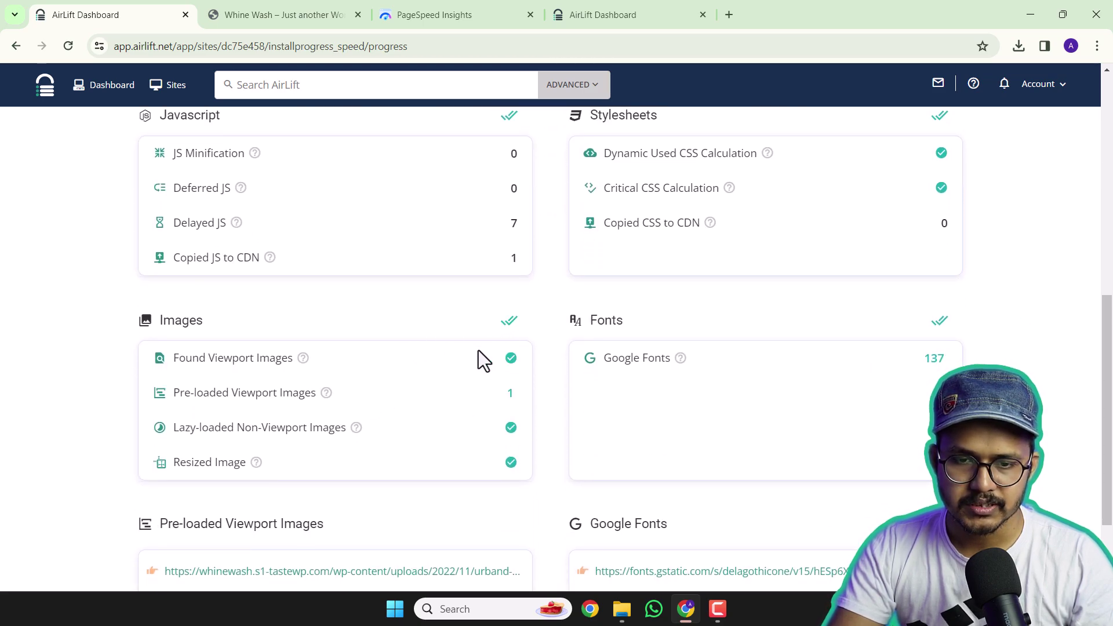
scroll(1004, 317, up, 2)
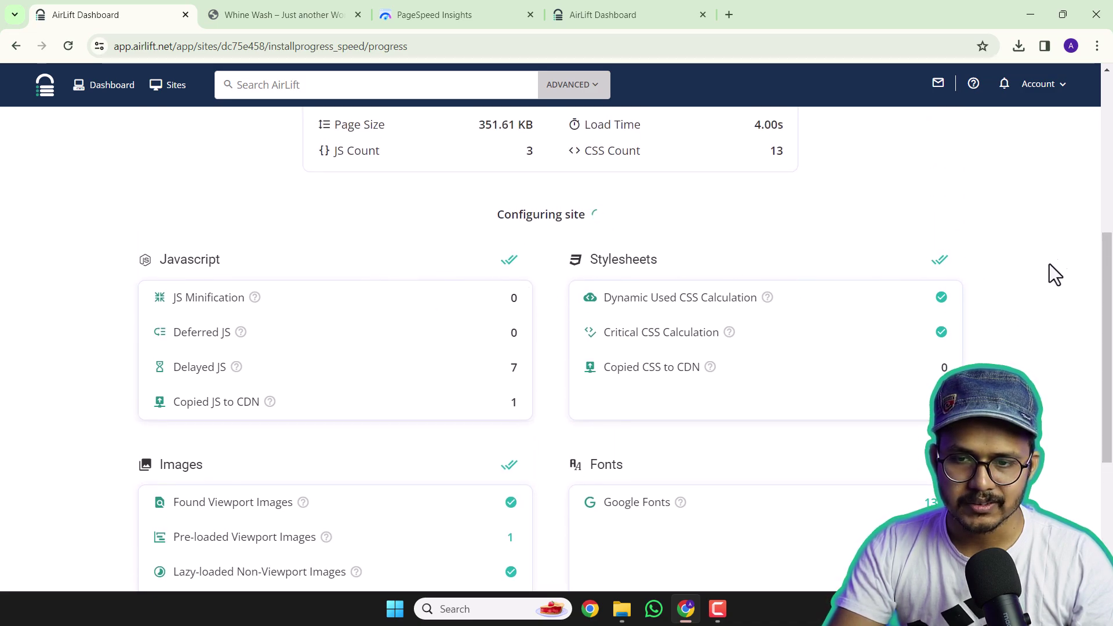
scroll(991, 321, down, 3)
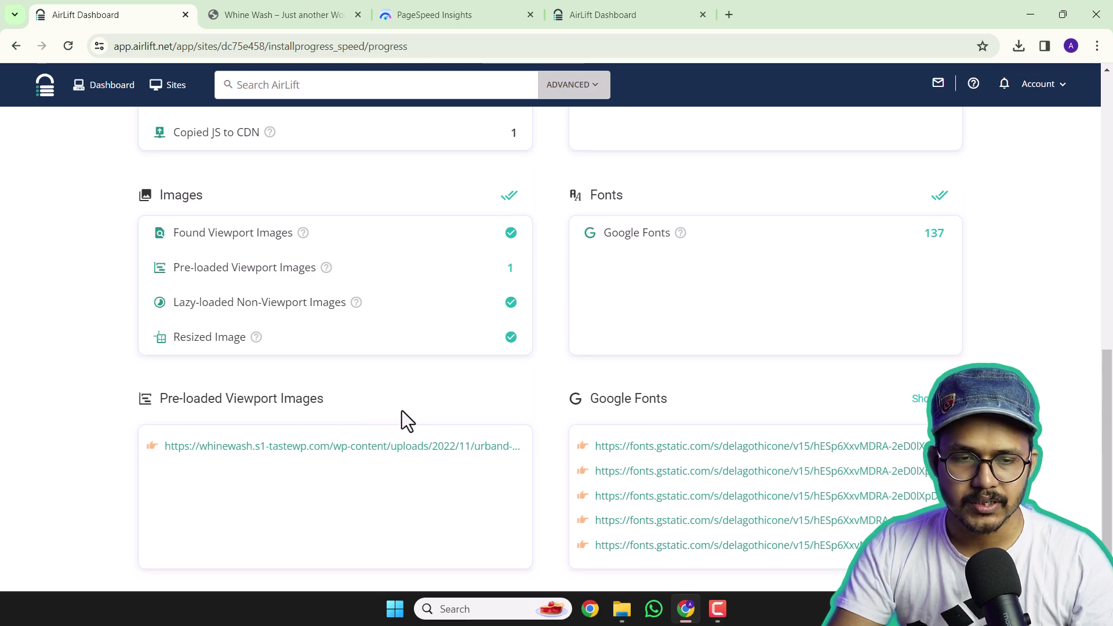
scroll(965, 360, up, 2)
scroll(1032, 344, up, 2)
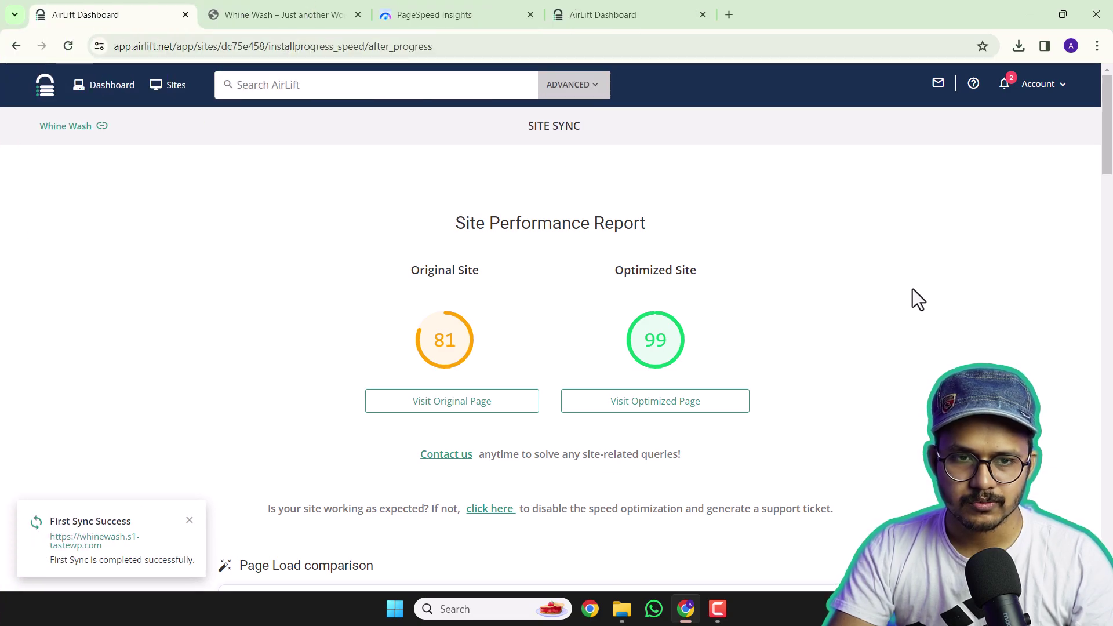
- Reload the Whine Wash home page, then browse the About Event page and blog
click(261, 14)
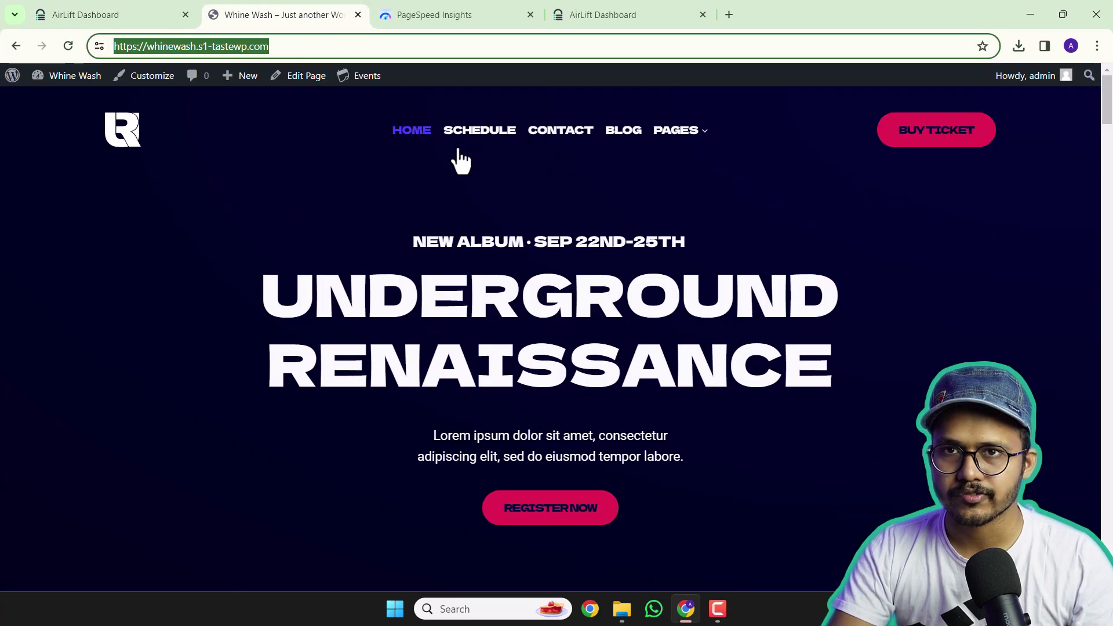
click(76, 77)
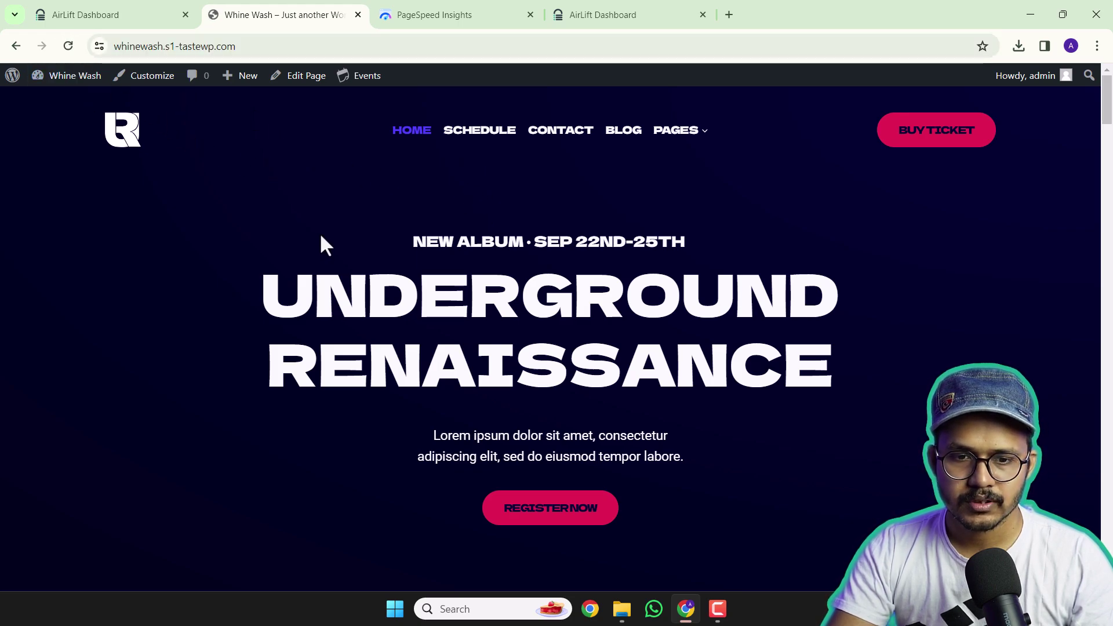
scroll(639, 236, down, 2)
scroll(716, 248, down, 4)
scroll(738, 277, down, 5)
scroll(799, 287, down, 5)
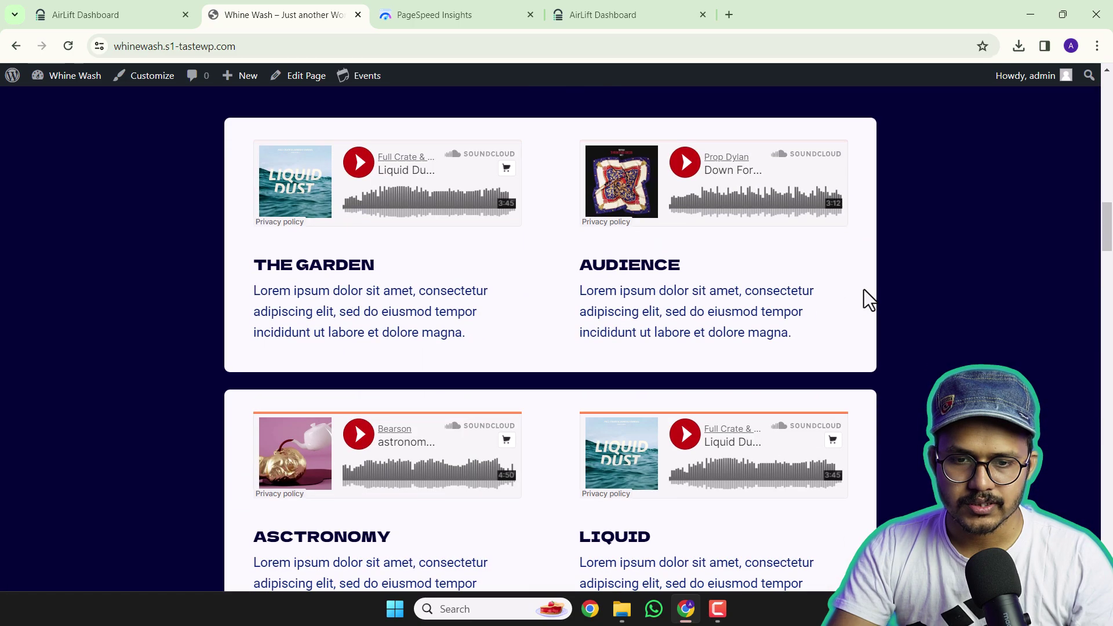
scroll(951, 331, down, 5)
scroll(954, 330, down, 5)
scroll(954, 336, down, 5)
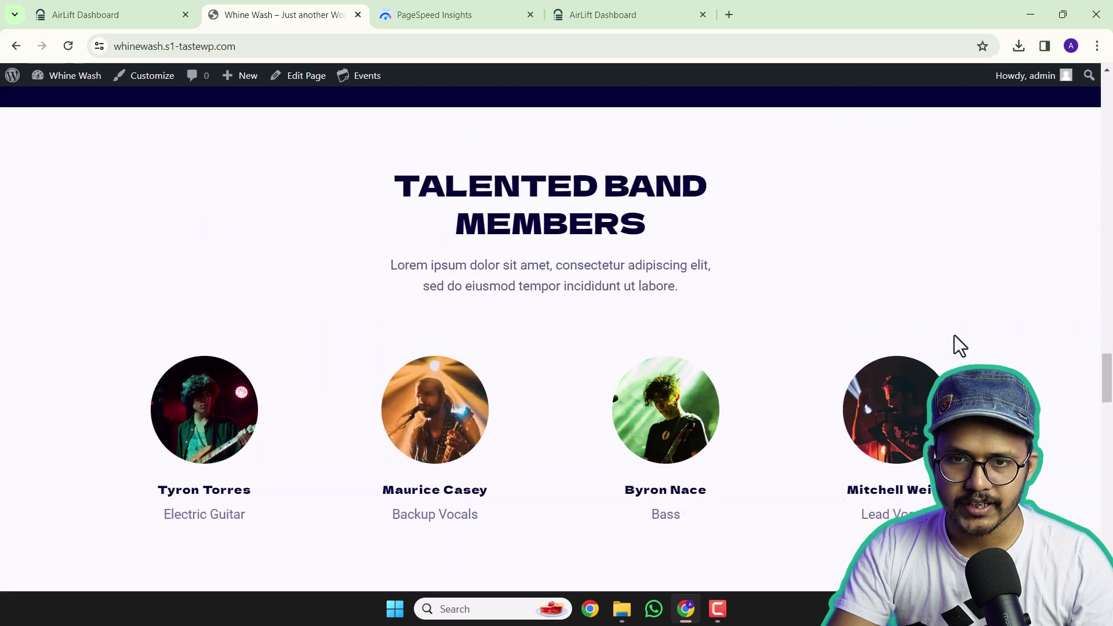
scroll(954, 340, up, 5)
scroll(954, 339, up, 2)
scroll(954, 339, up, 5)
scroll(816, 163, up, 2)
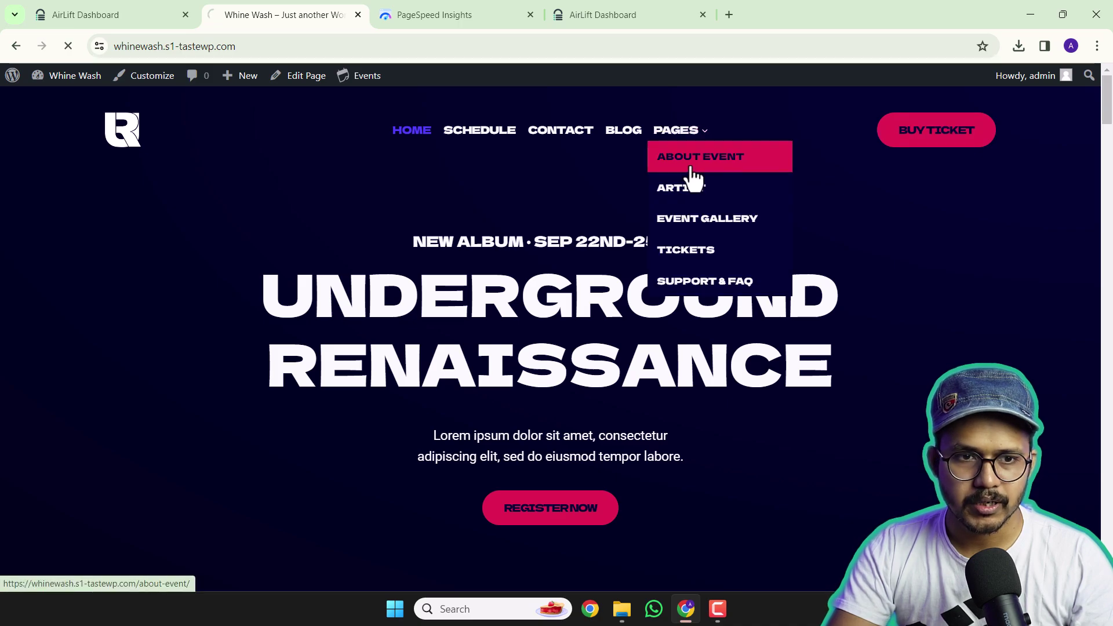
click(691, 175)
scroll(748, 313, down, 1)
scroll(750, 317, down, 5)
scroll(748, 316, down, 5)
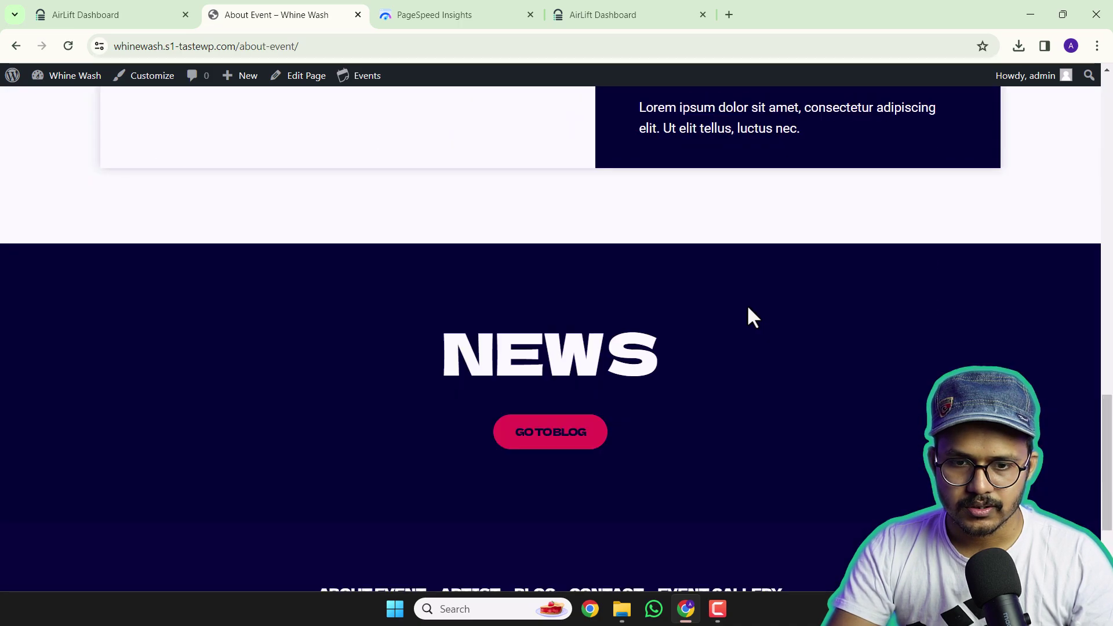
scroll(747, 315, down, 2)
scroll(747, 315, up, 1)
scroll(749, 316, up, 15)
scroll(831, 230, up, 1)
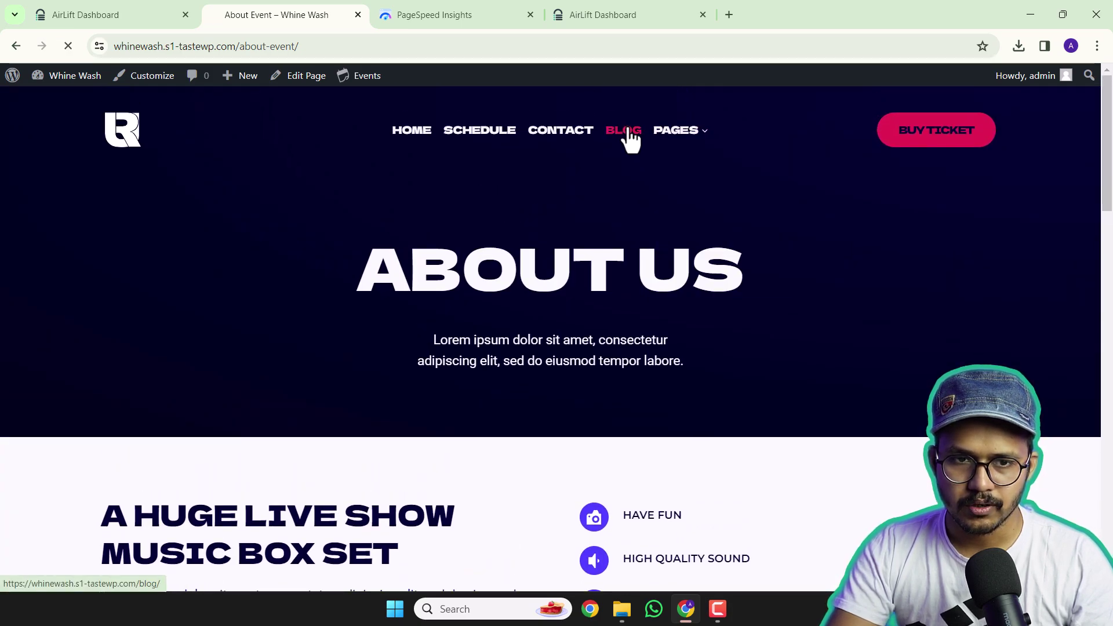
click(624, 132)
scroll(591, 261, down, 3)
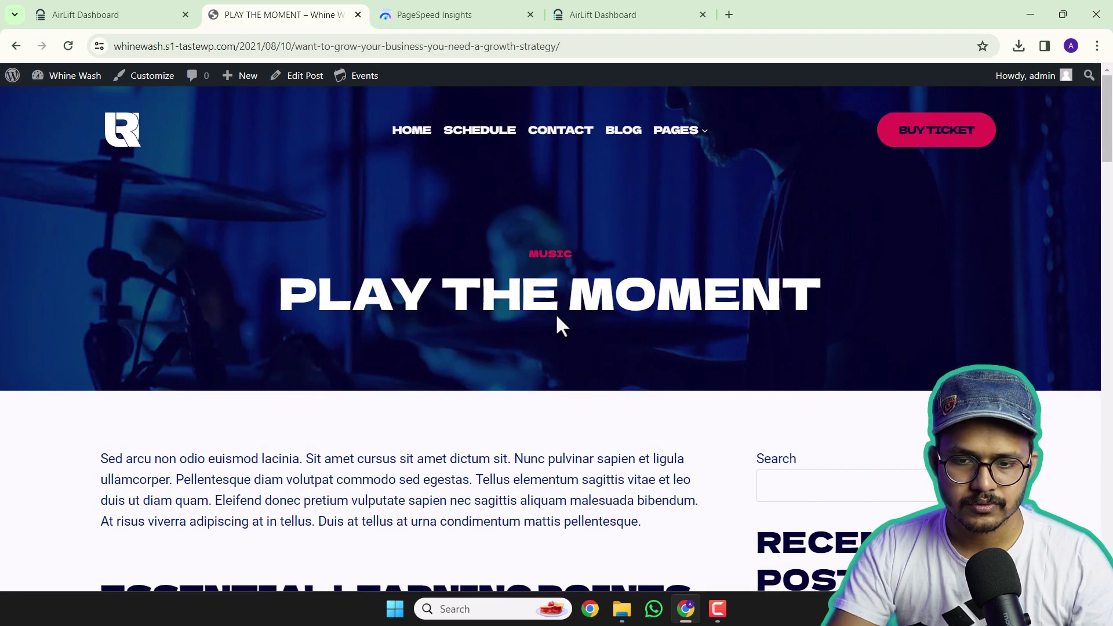
scroll(547, 326, down, 5)
scroll(544, 325, down, 5)
scroll(546, 326, down, 5)
scroll(545, 326, down, 2)
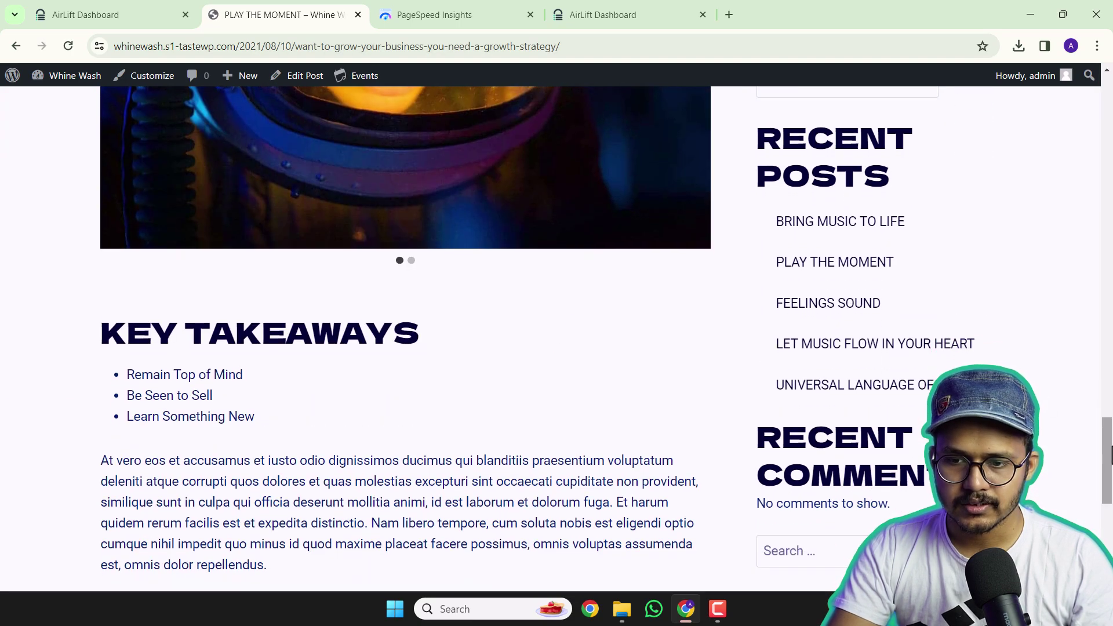
scroll(545, 326, down, 5)
scroll(546, 325, down, 3)
scroll(625, 280, up, 10)
scroll(624, 279, up, 5)
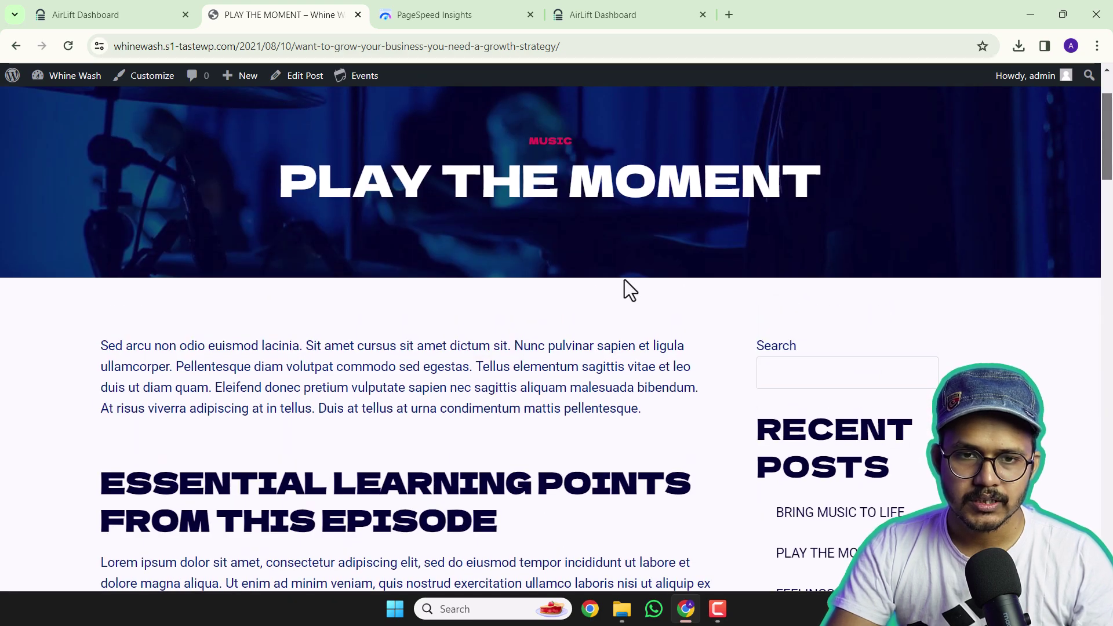
scroll(624, 279, up, 3)
click(488, 13)
scroll(1068, 283, up, 2)
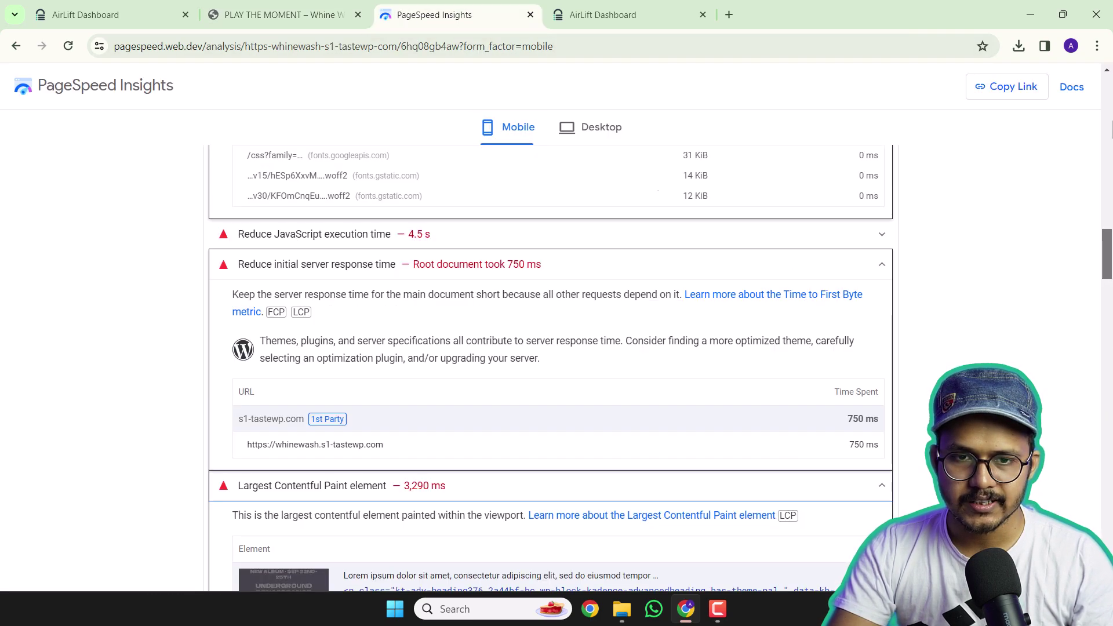
scroll(1062, 175, up, 15)
- Rerun the mobile analysis and inspect the server response time and Minify CSS audits
click(872, 185)
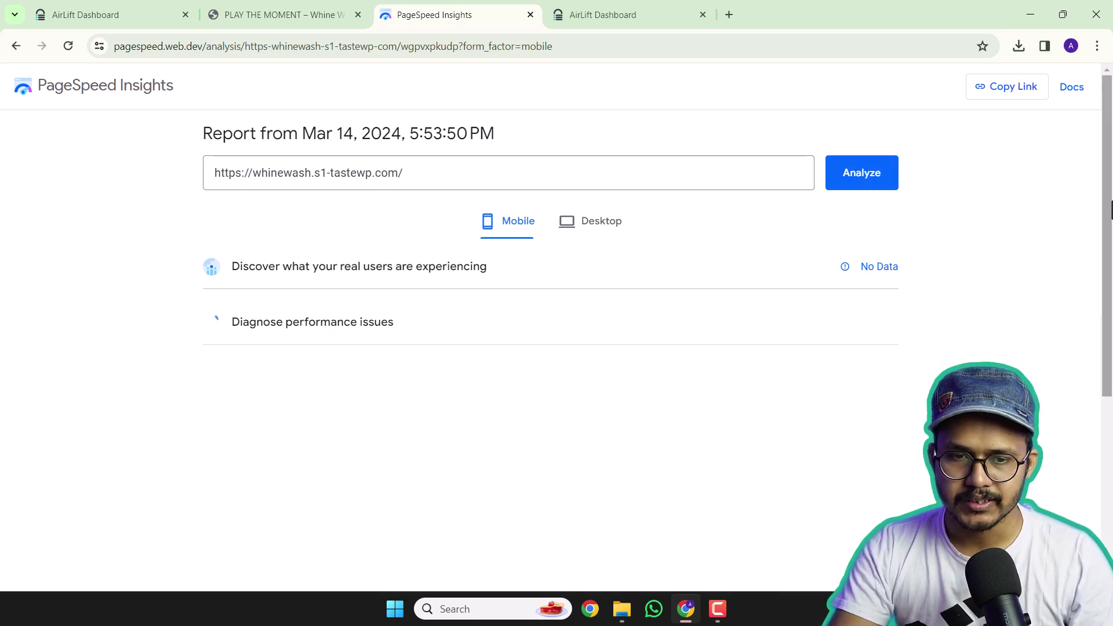
scroll(1111, 253, down, 2)
scroll(1111, 252, up, 2)
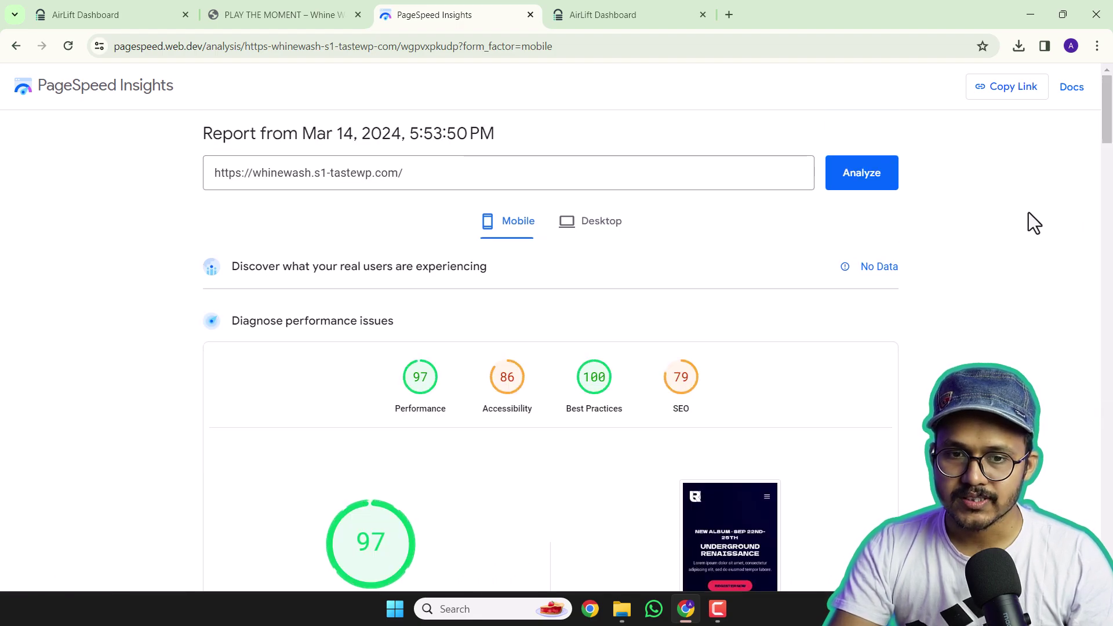
scroll(1110, 143, down, 3)
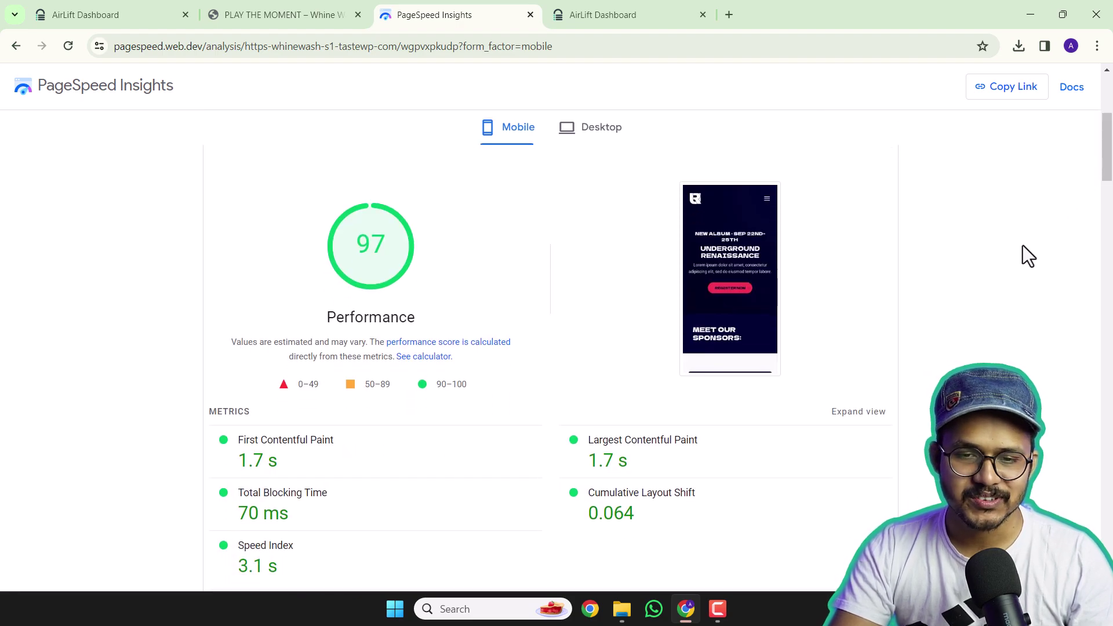
scroll(1025, 292, down, 3)
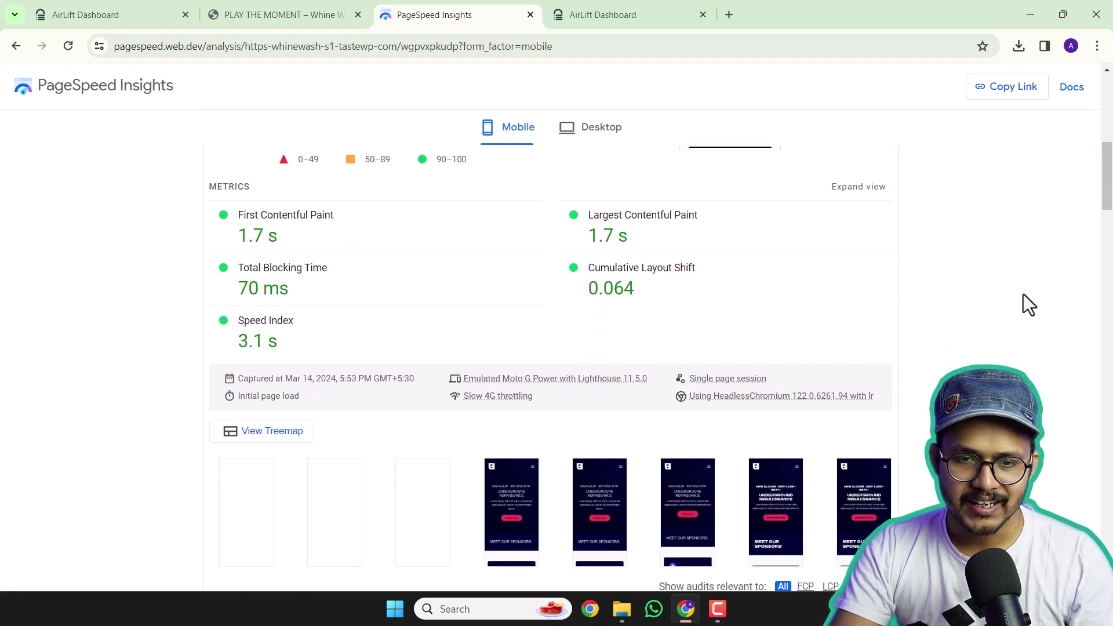
scroll(1023, 304, down, 3)
click(552, 287)
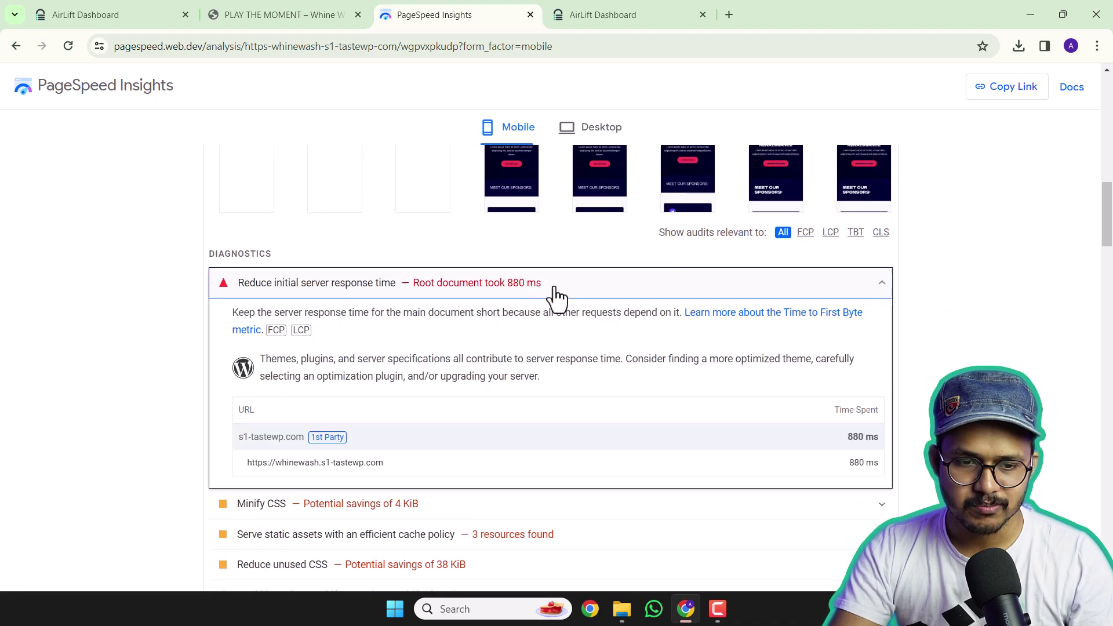
click(564, 291)
click(548, 317)
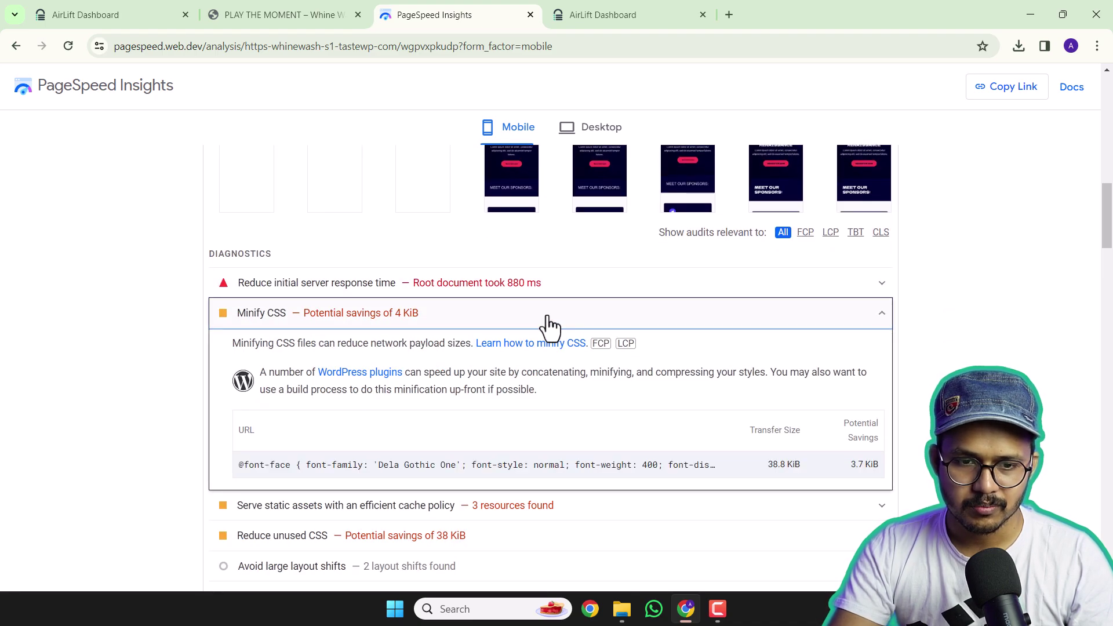
scroll(1110, 240, up, 10)
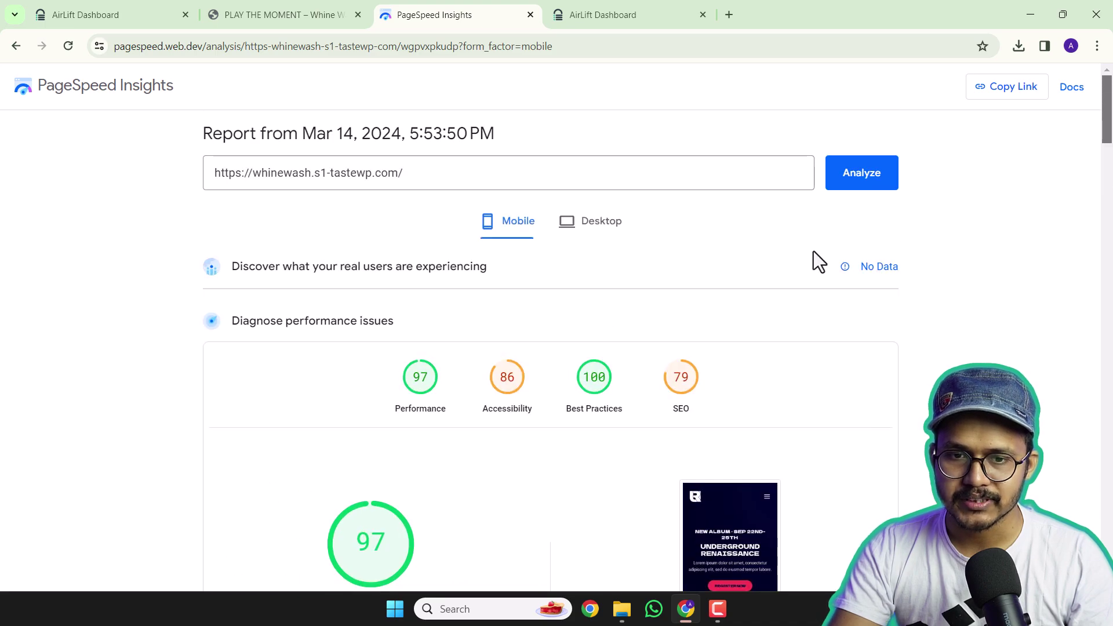
- Compare the desktop score of 99 with the mobile score of 97
click(601, 222)
click(509, 228)
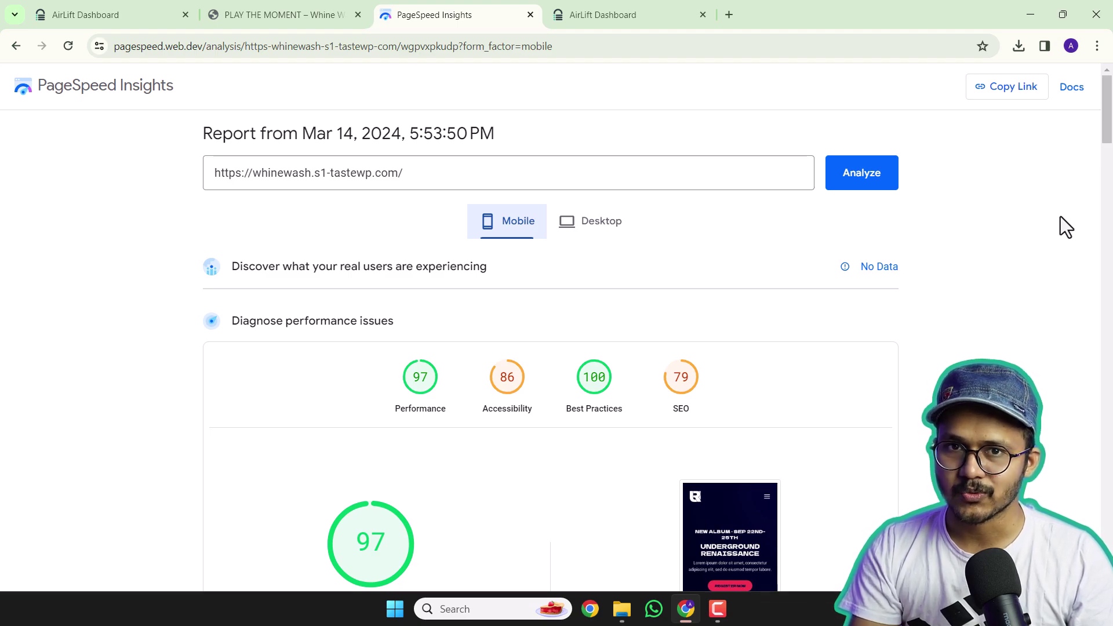
click(666, 15)
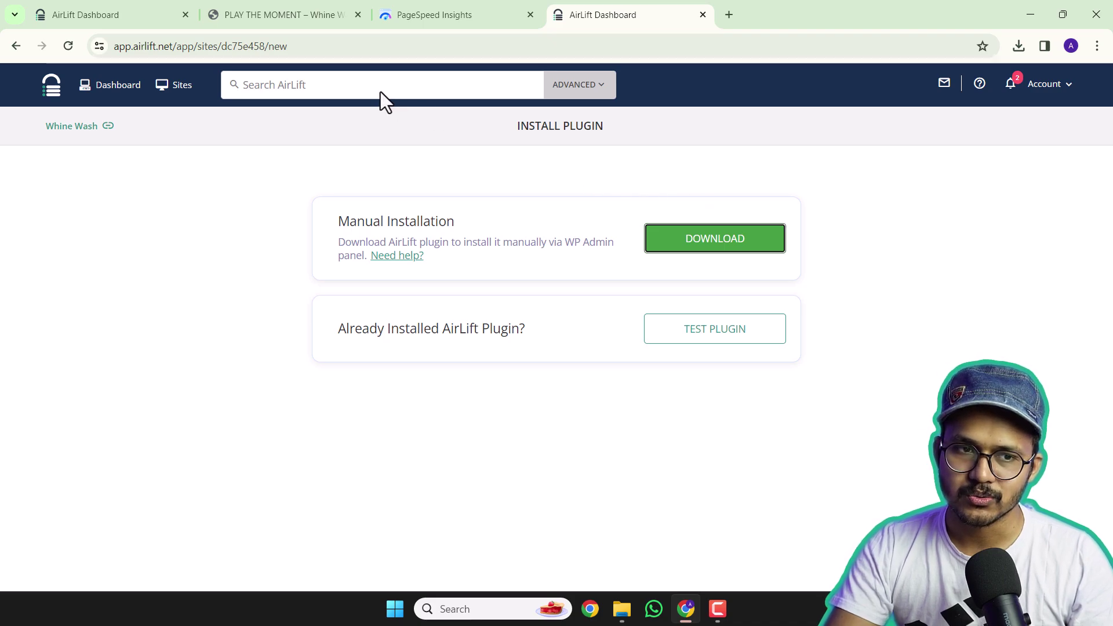
- Scroll through AirLift's 81→99 home page report and check it against PageSpeed's 97
click(130, 15)
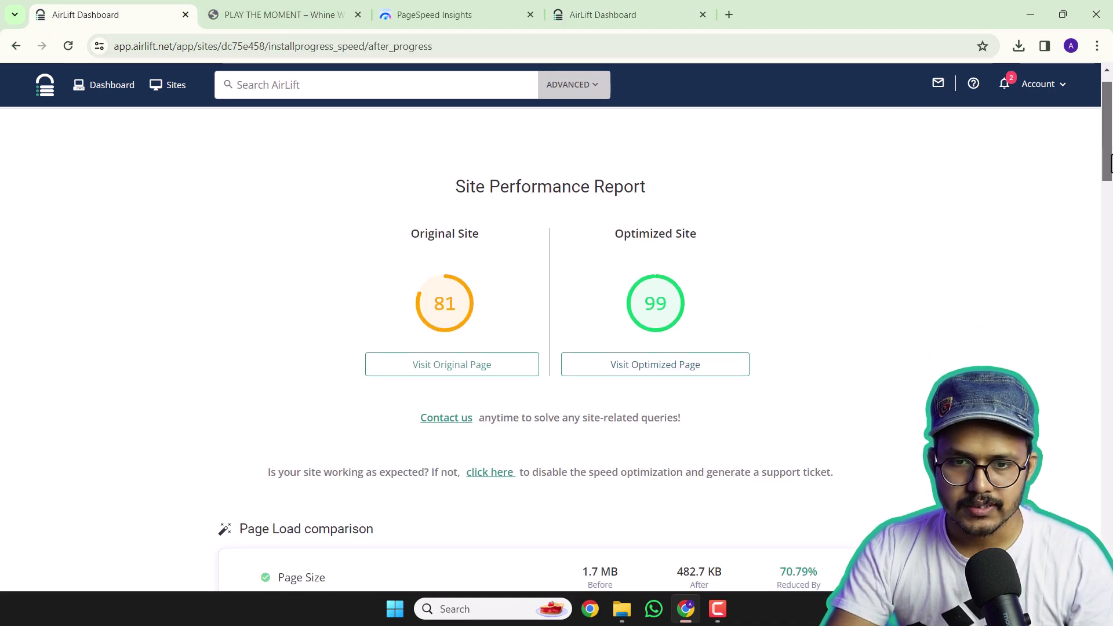
scroll(464, 235, down, 5)
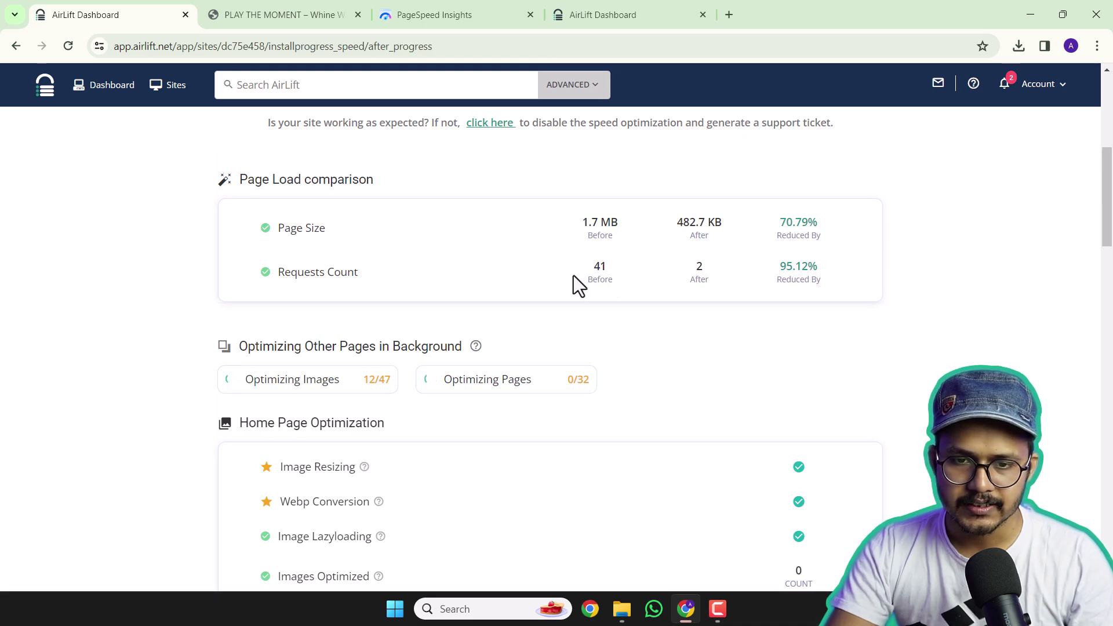
drag(573, 276, 609, 279)
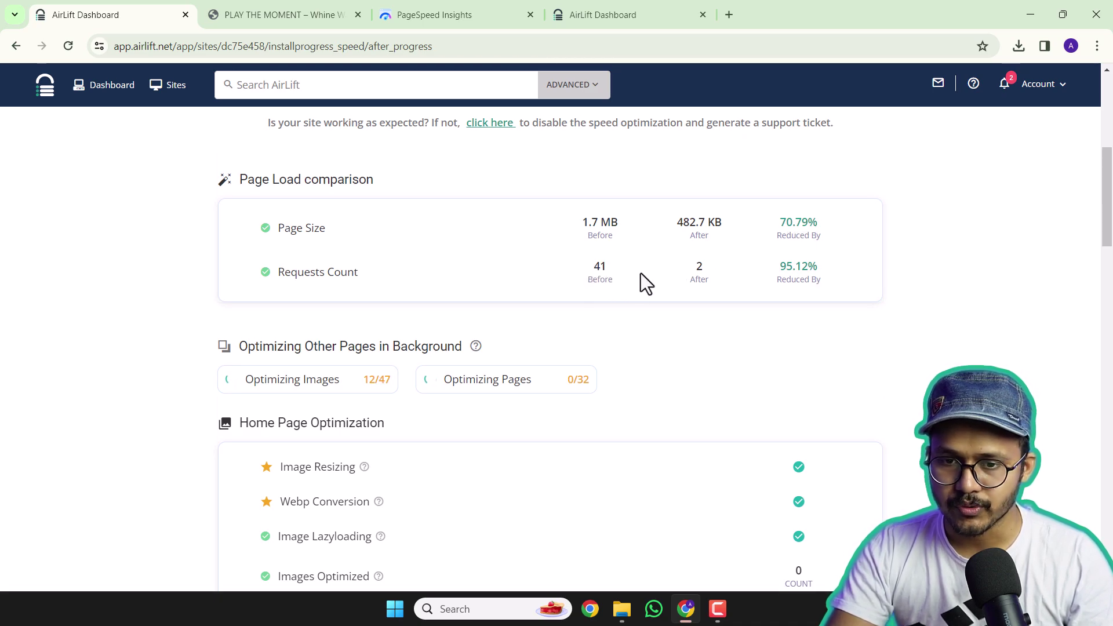
scroll(487, 286, down, 3)
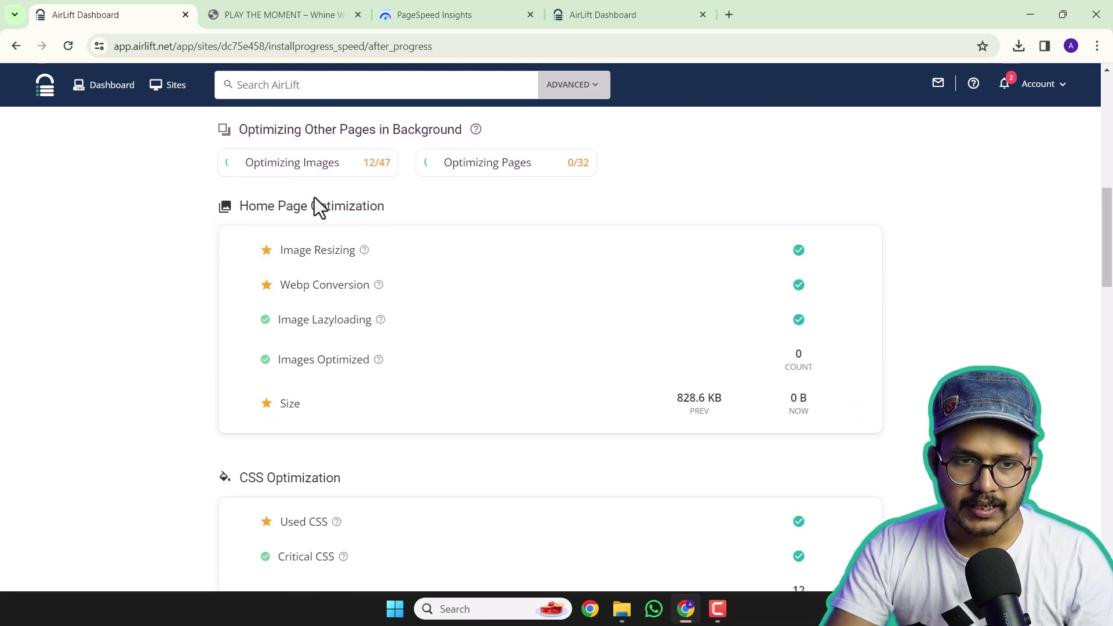
scroll(331, 227, up, 1)
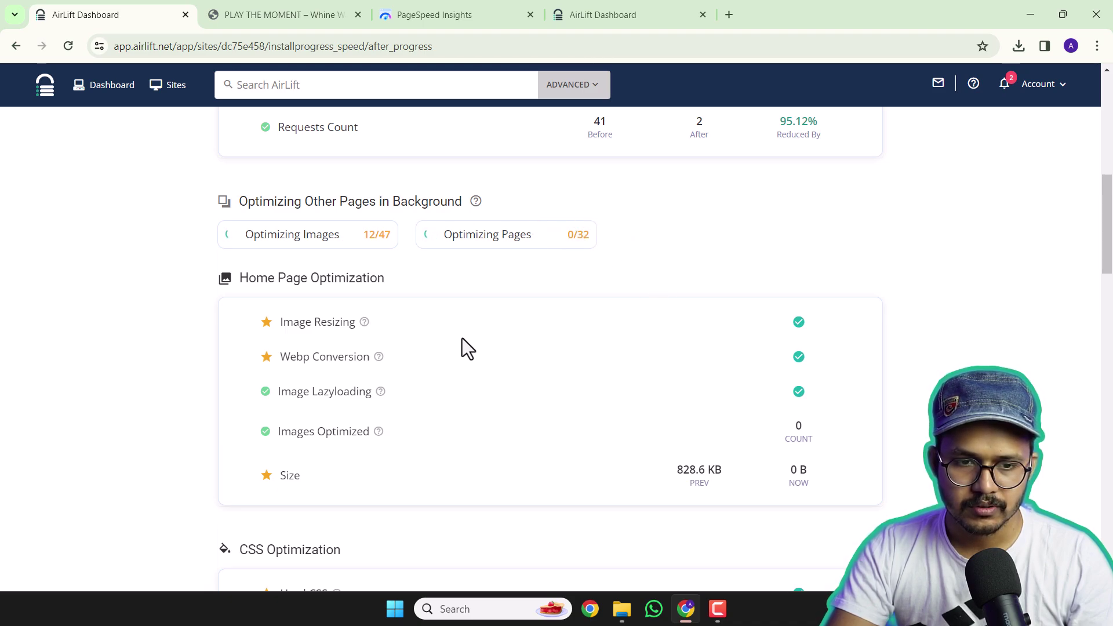
scroll(462, 343, down, 2)
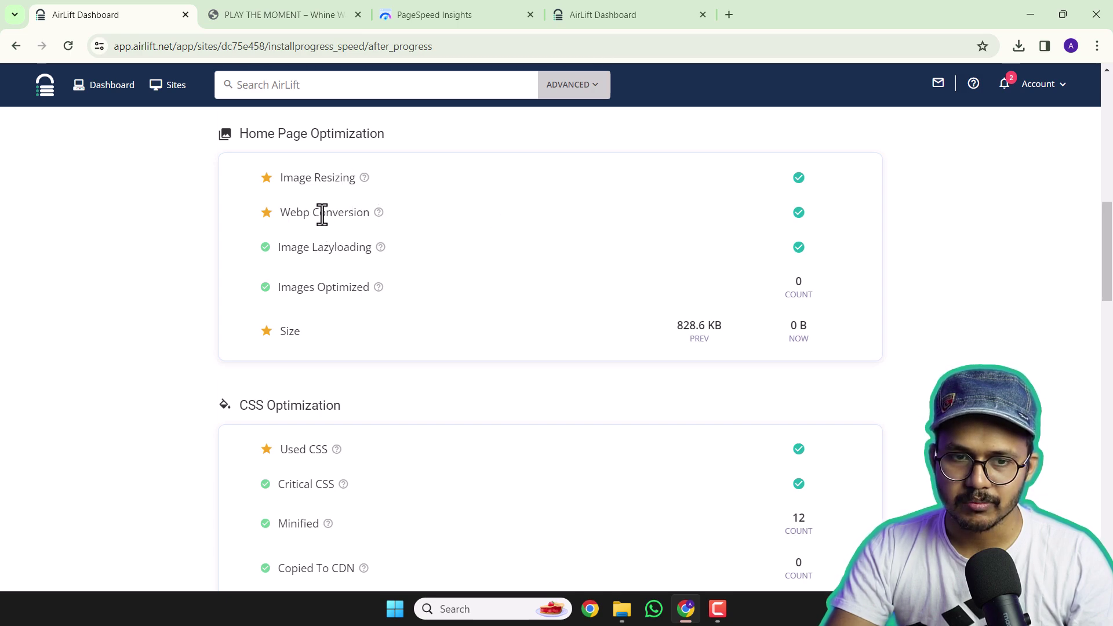
scroll(521, 335, down, 2)
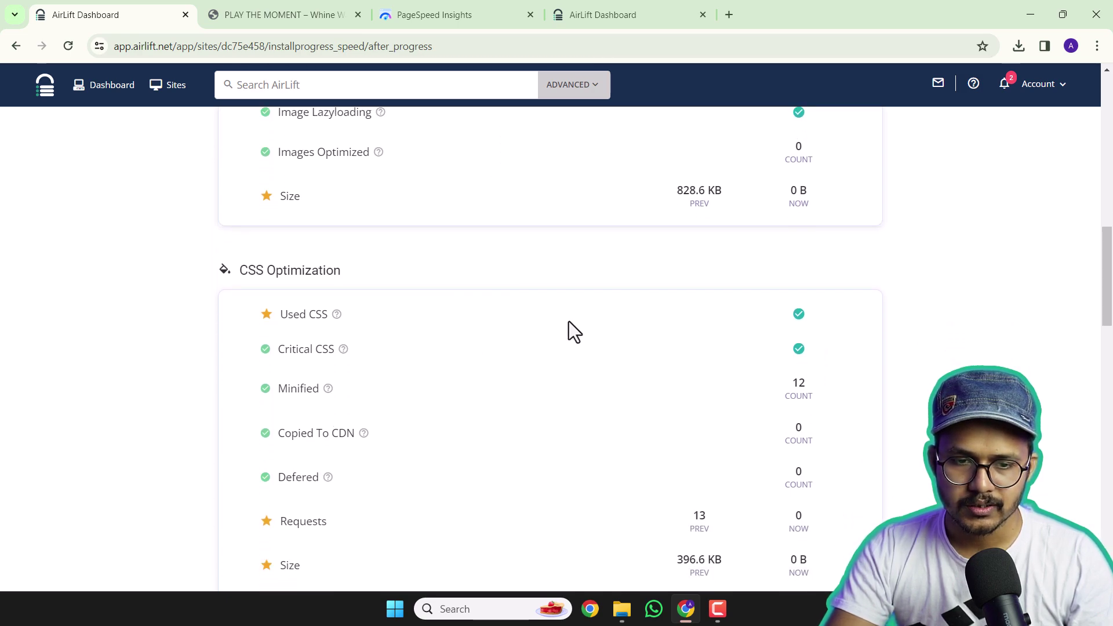
scroll(446, 342, down, 2)
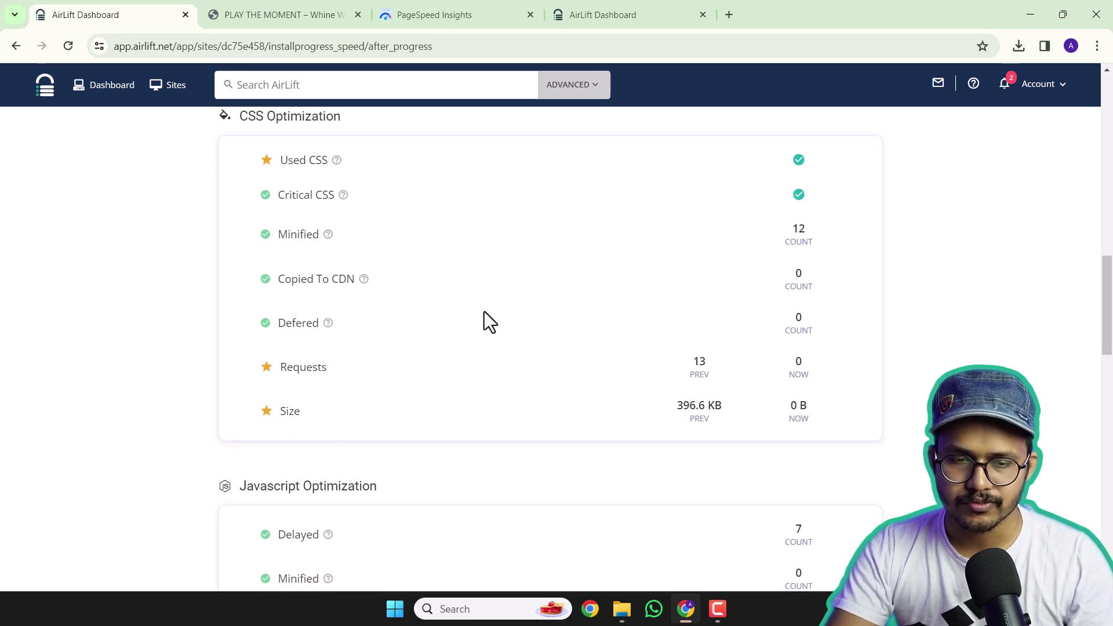
scroll(574, 378, down, 3)
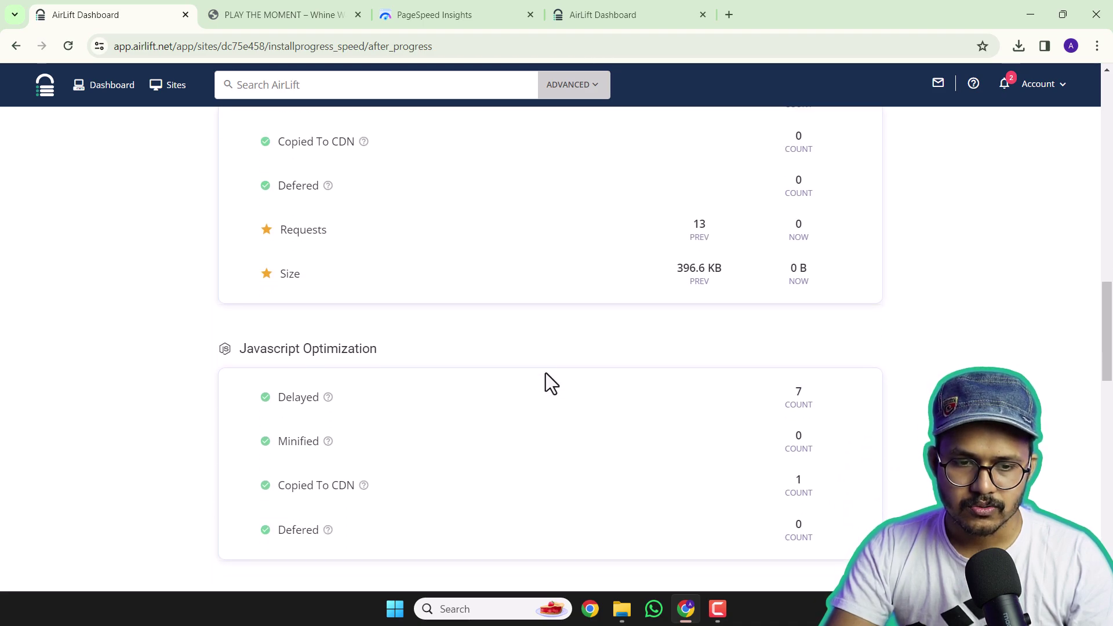
scroll(521, 365, down, 1)
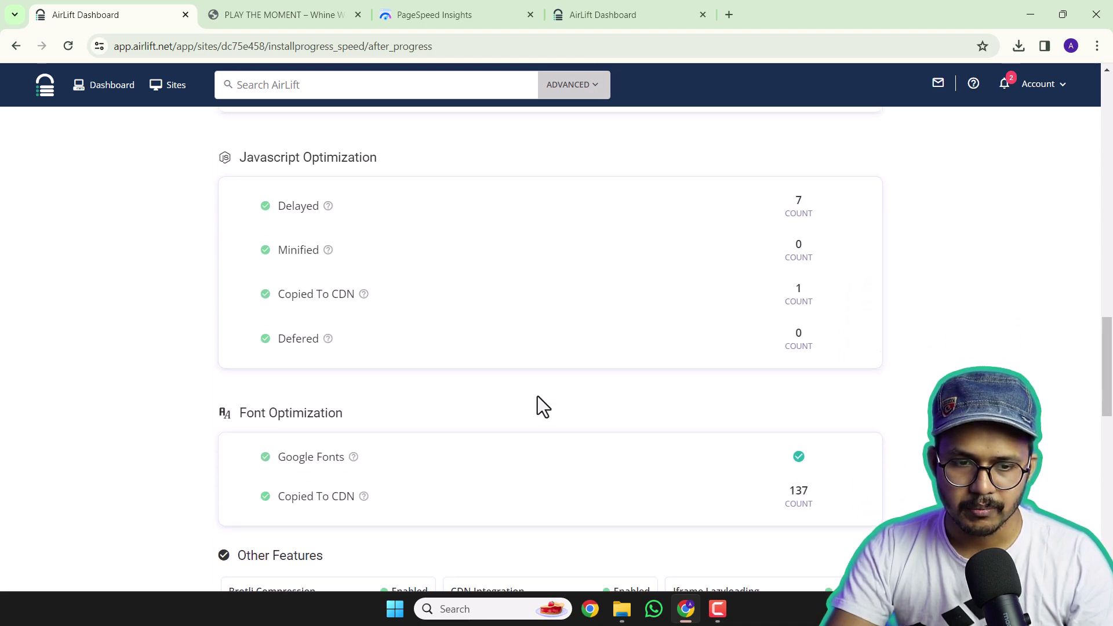
scroll(461, 365, down, 1)
scroll(435, 339, down, 1)
scroll(444, 335, down, 1)
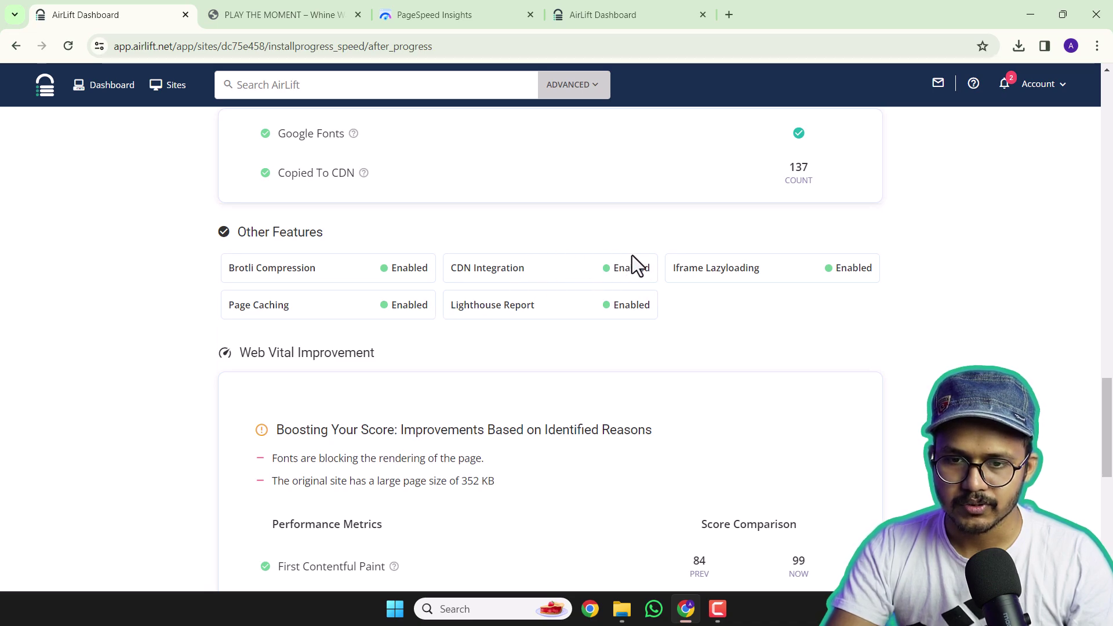
scroll(881, 295, down, 3)
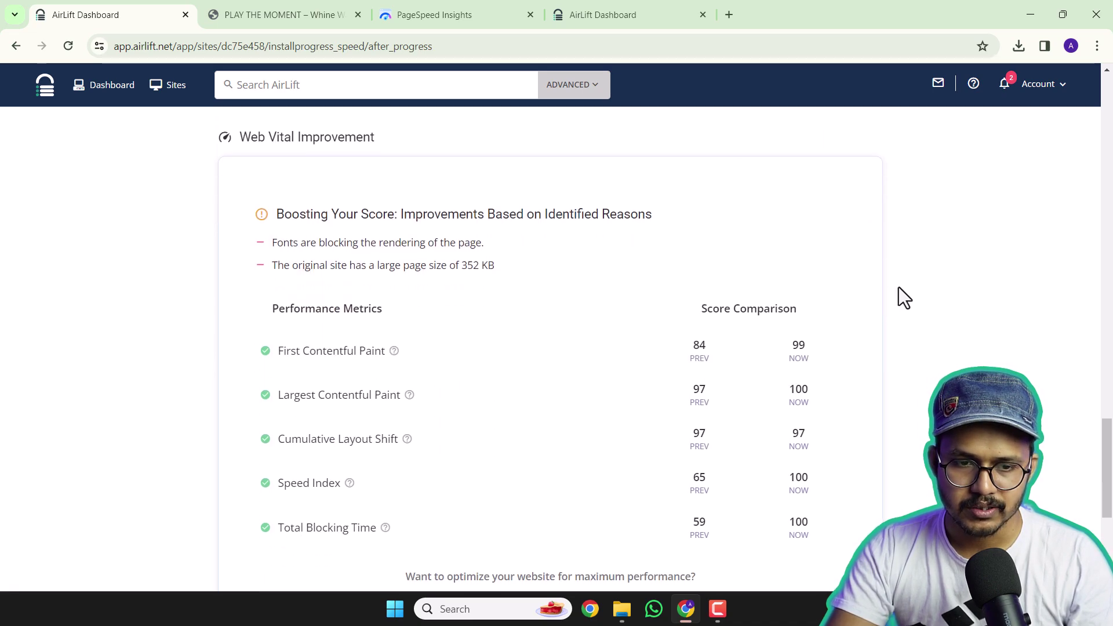
scroll(971, 300, down, 2)
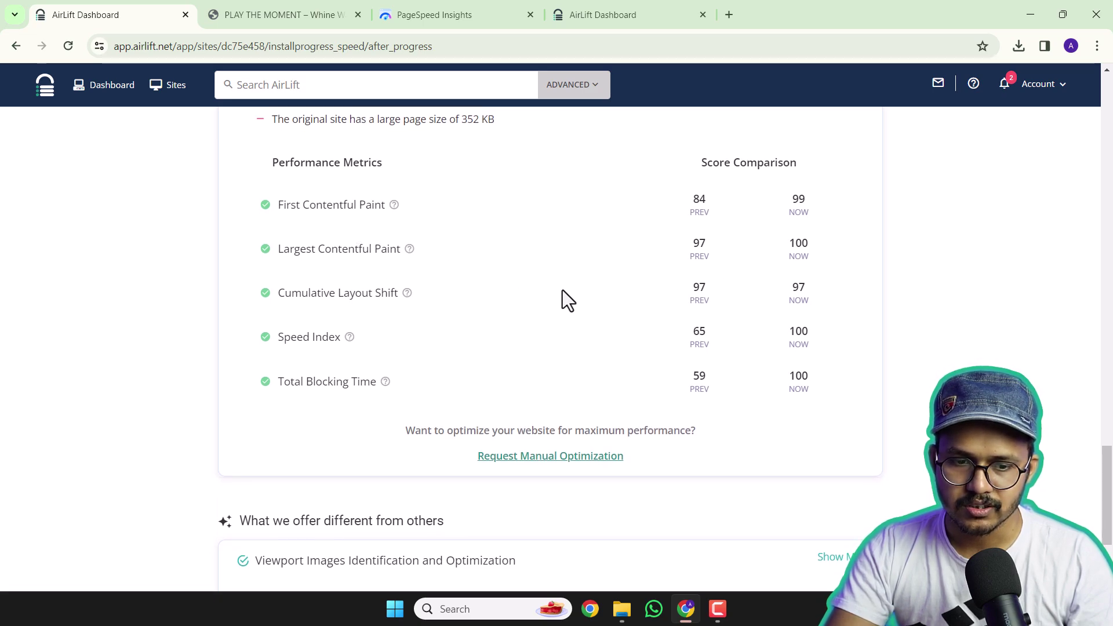
scroll(575, 350, down, 2)
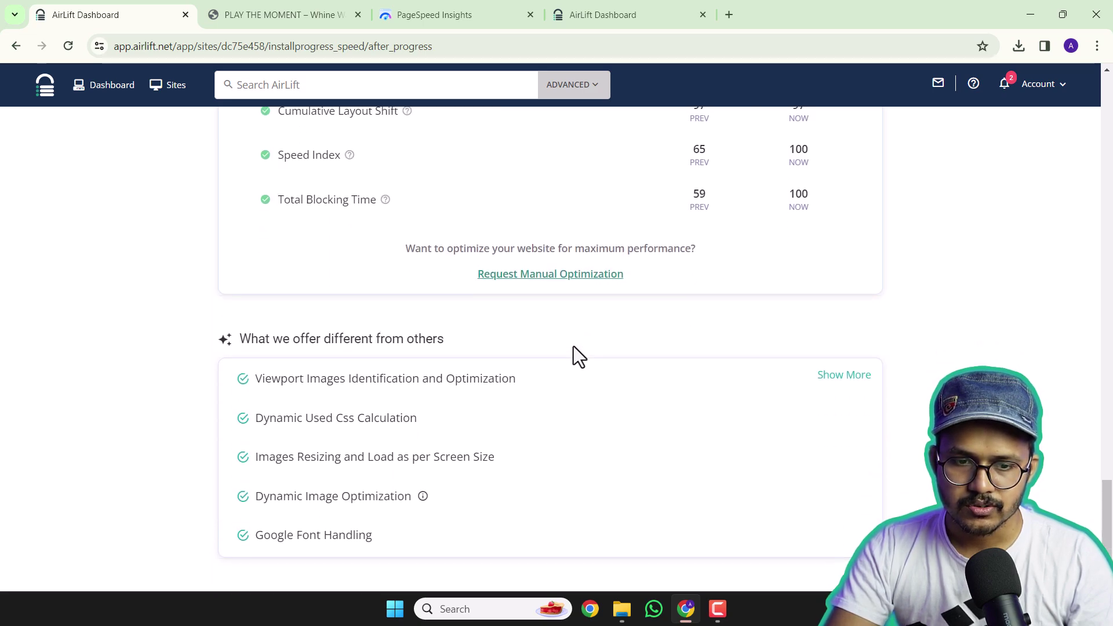
click(873, 385)
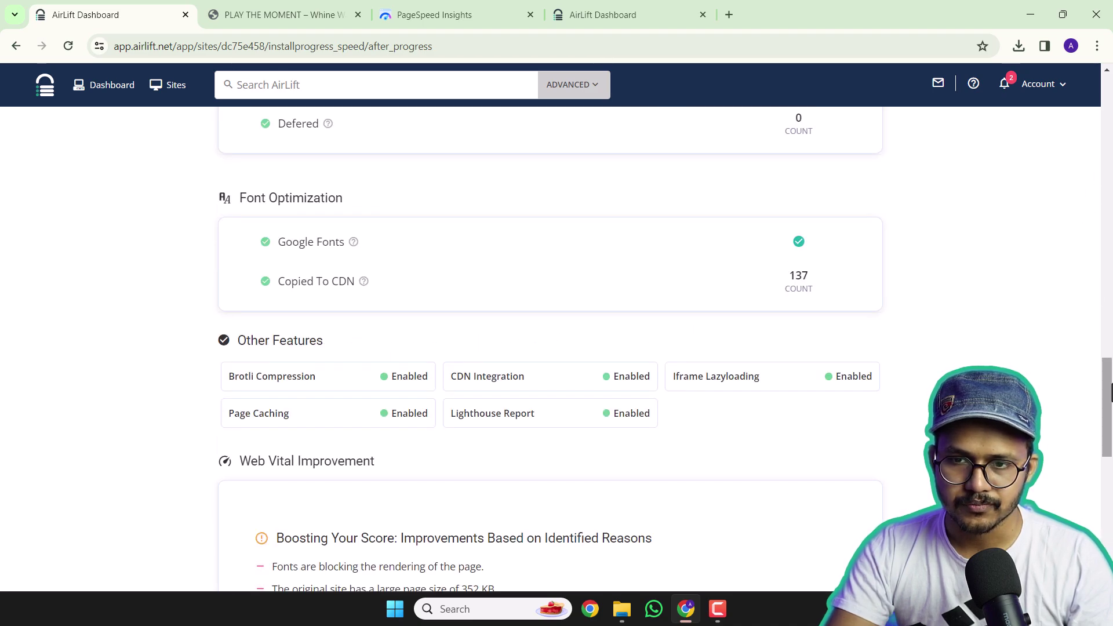
drag(1110, 391, 1074, 170)
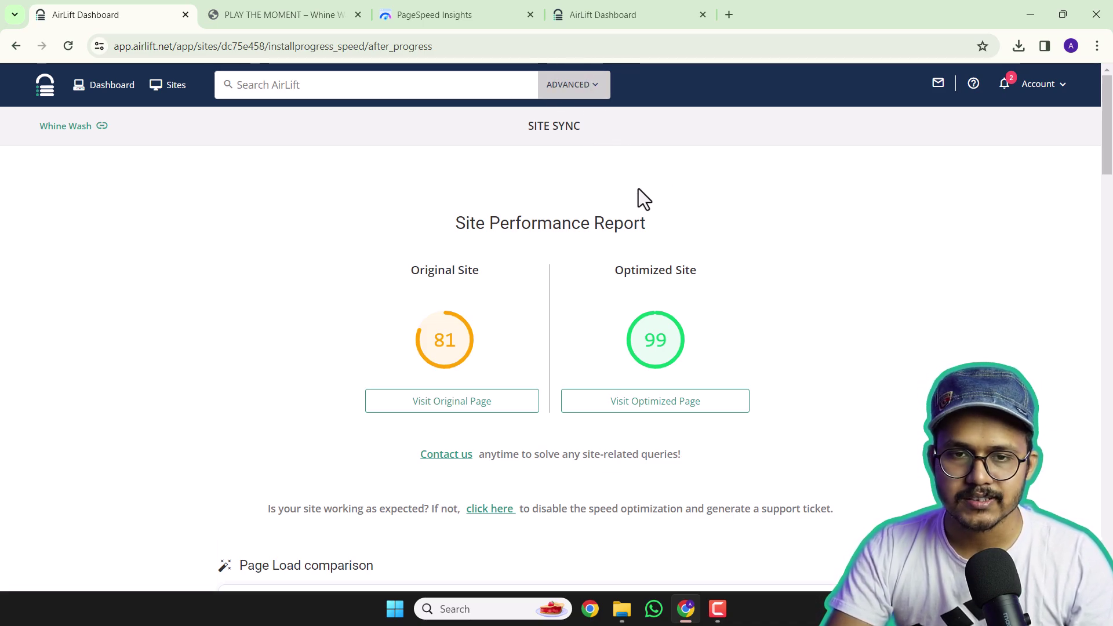
click(414, 13)
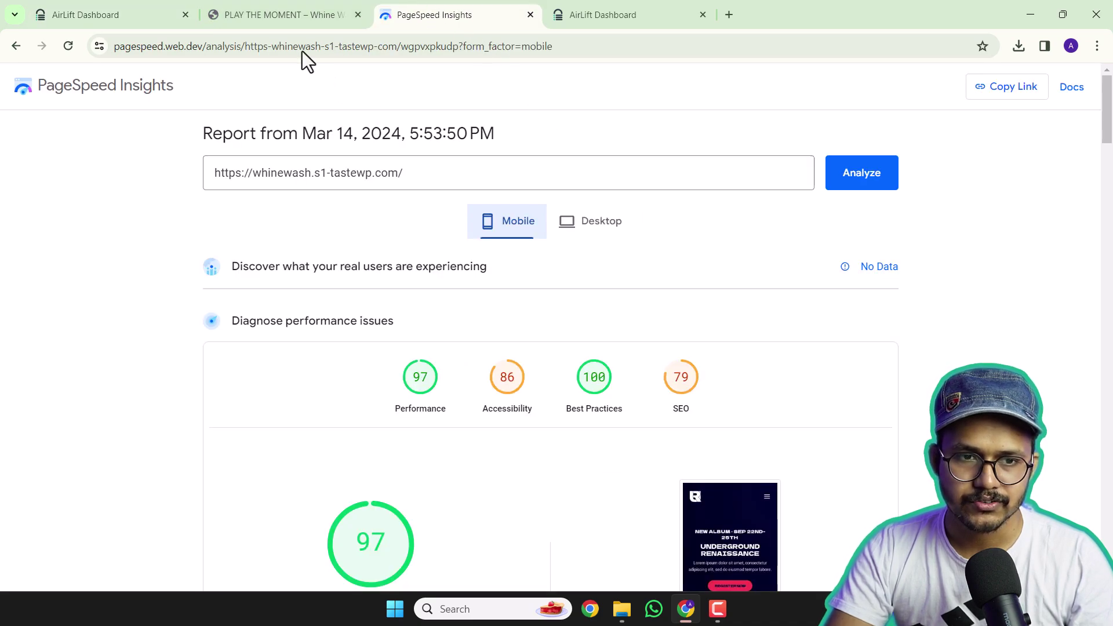
click(157, 15)
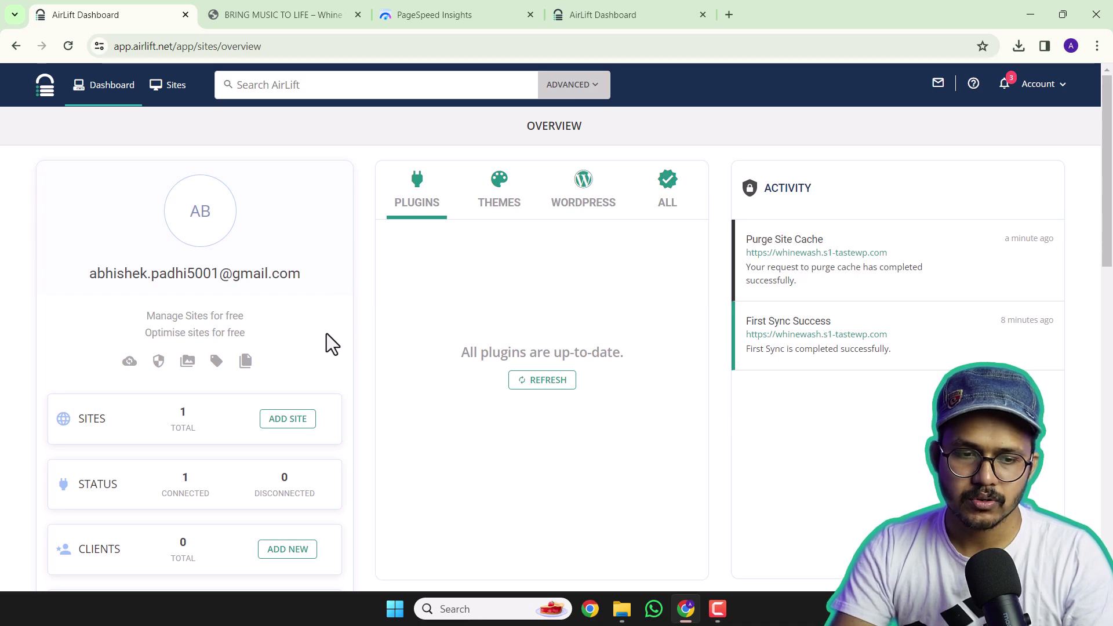
- Open Whine Wash's Performance details (original 90, optimized 99) and its Optimization Settings
click(187, 426)
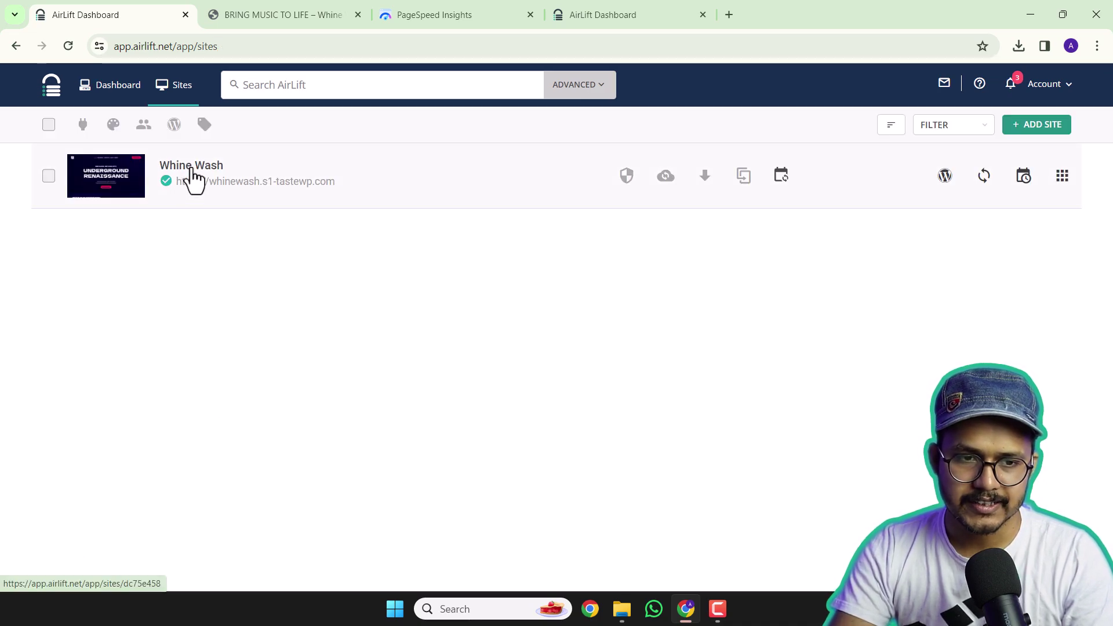
click(193, 172)
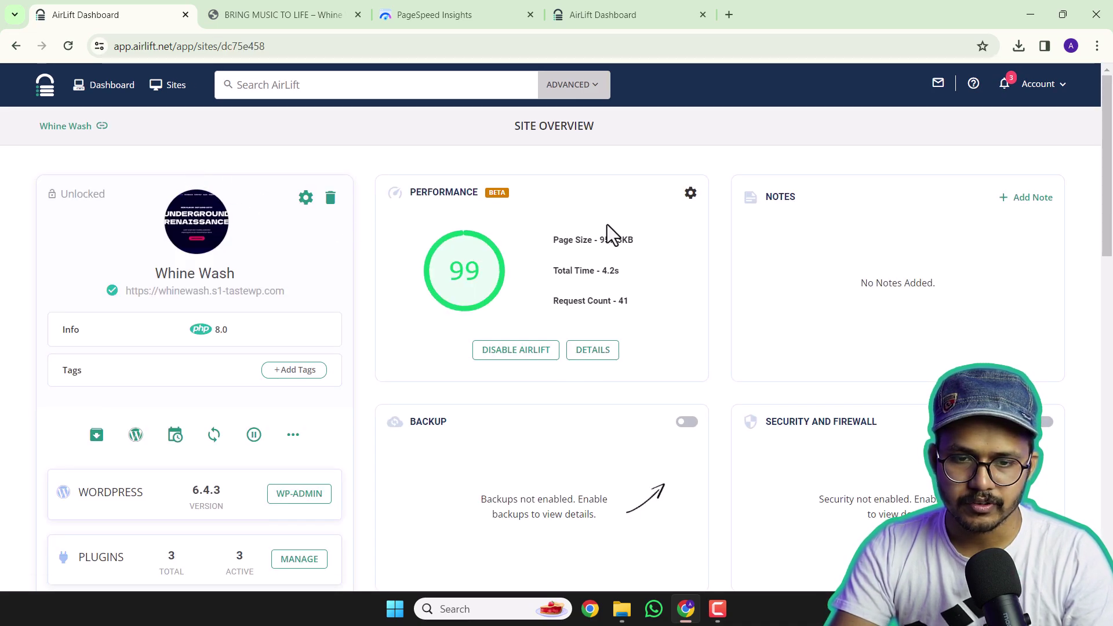
click(592, 351)
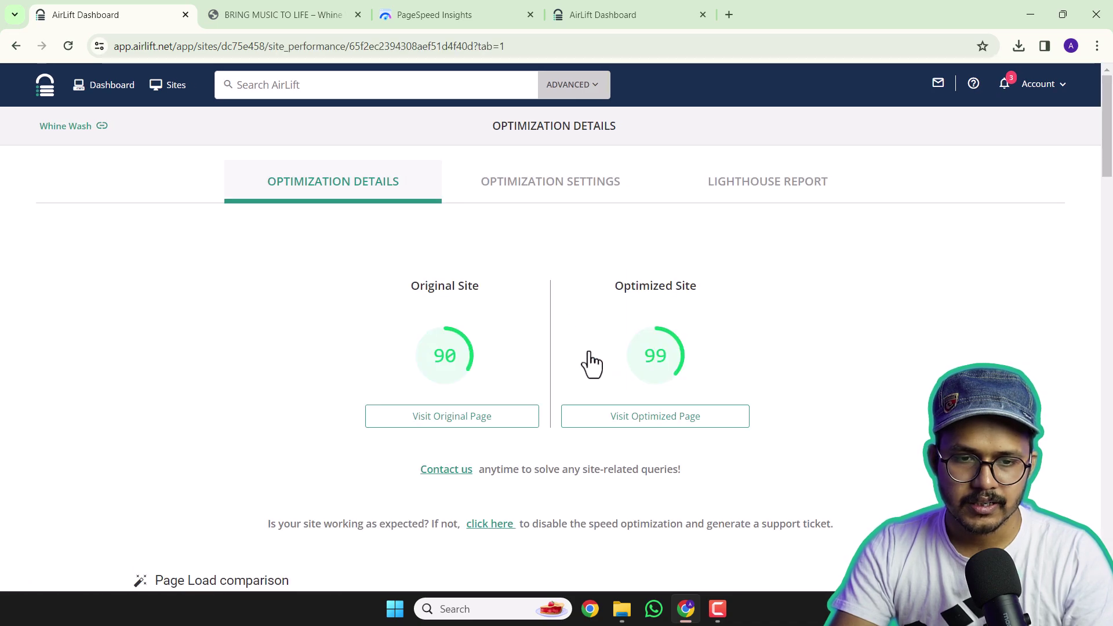
click(554, 185)
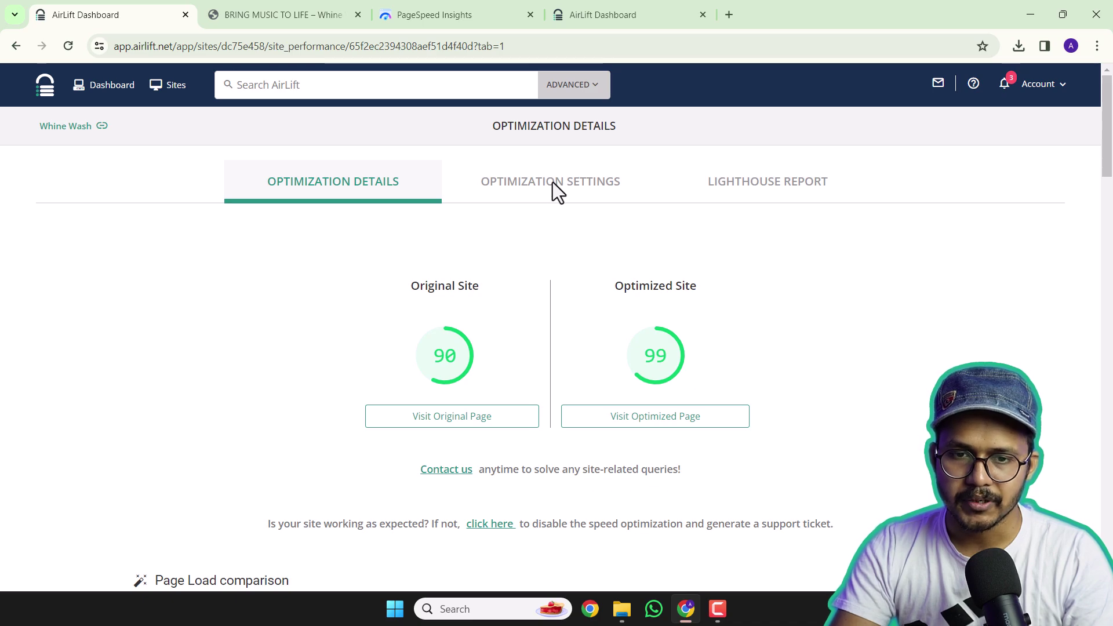
- Scroll through the Whine Wash CACHE, JAVASCRIPT, STYLESHEET, IMAGES and FONTS settings
click(557, 191)
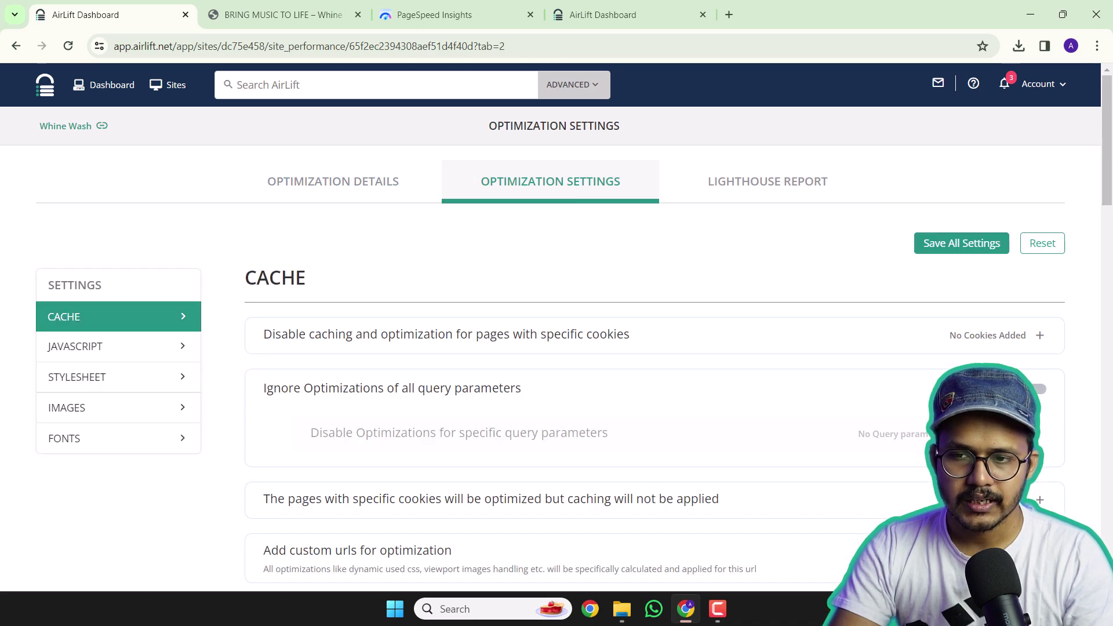
scroll(1110, 157, down, 2)
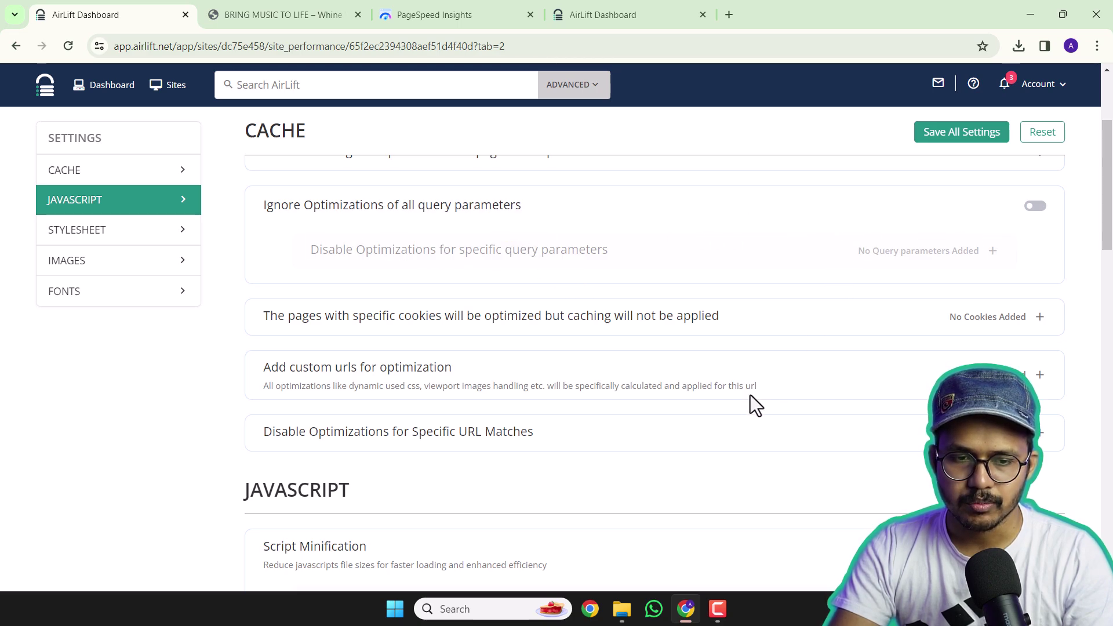
scroll(749, 405, down, 2)
scroll(609, 383, down, 2)
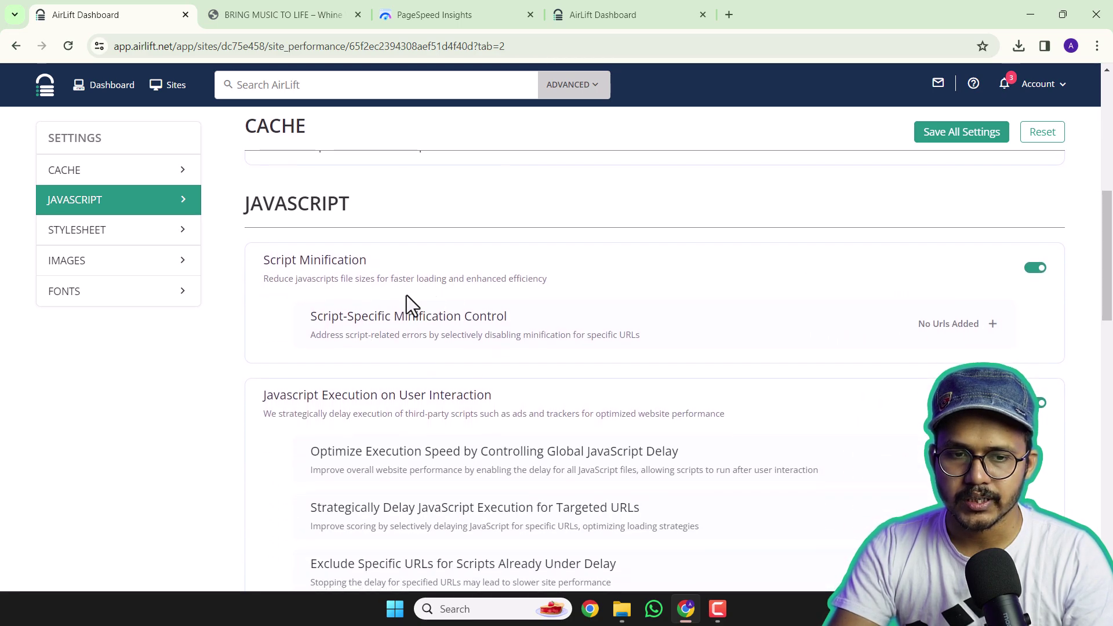
scroll(772, 340, down, 3)
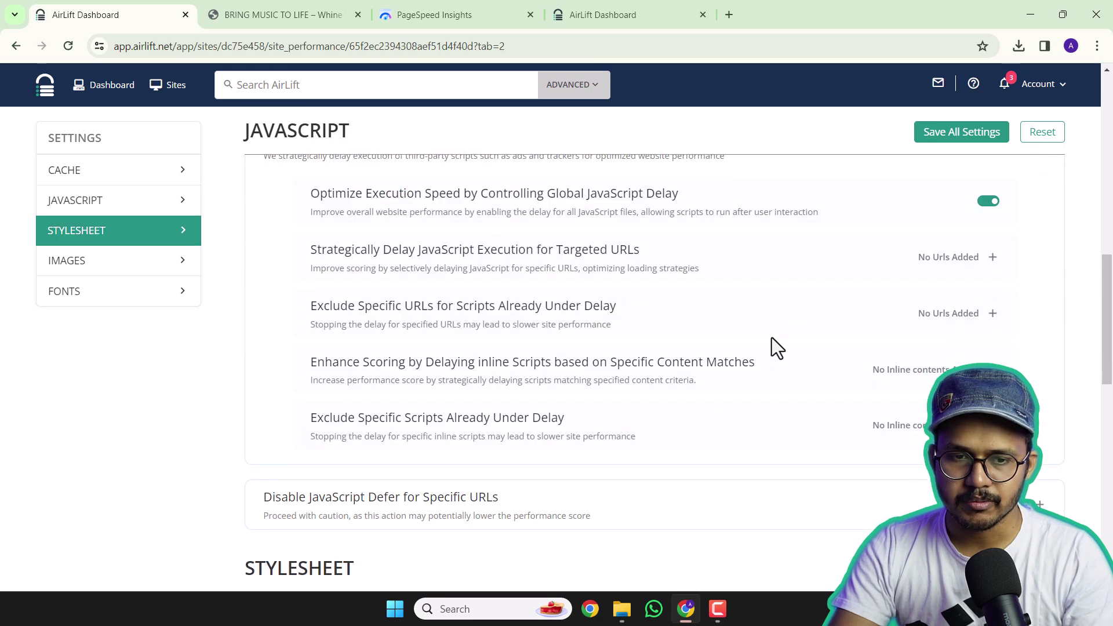
scroll(691, 308, down, 2)
scroll(775, 340, down, 2)
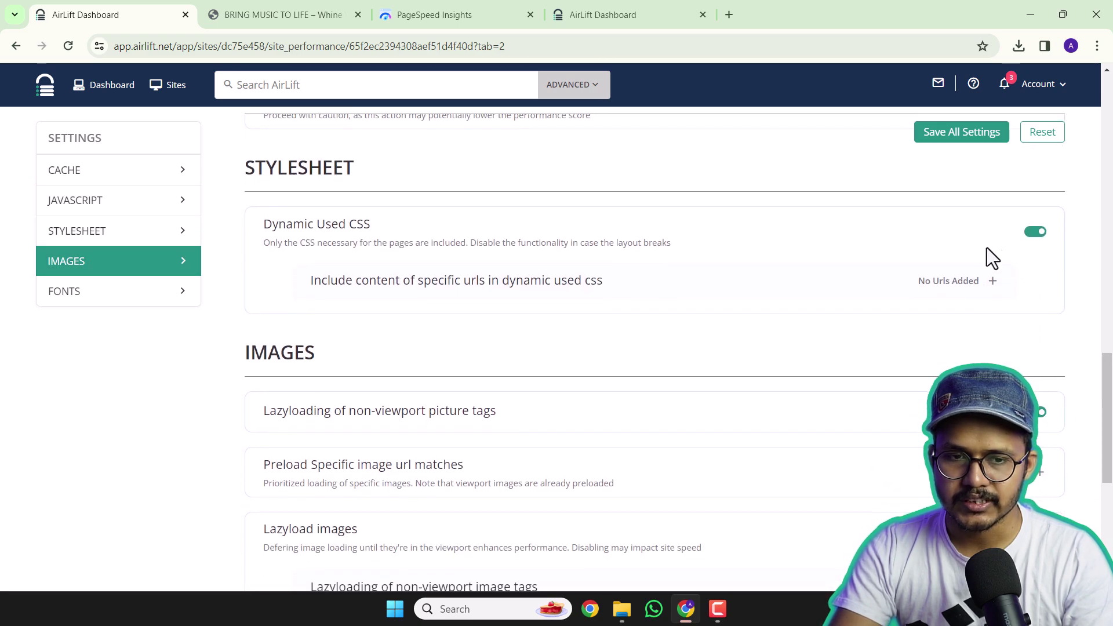
scroll(991, 257, down, 2)
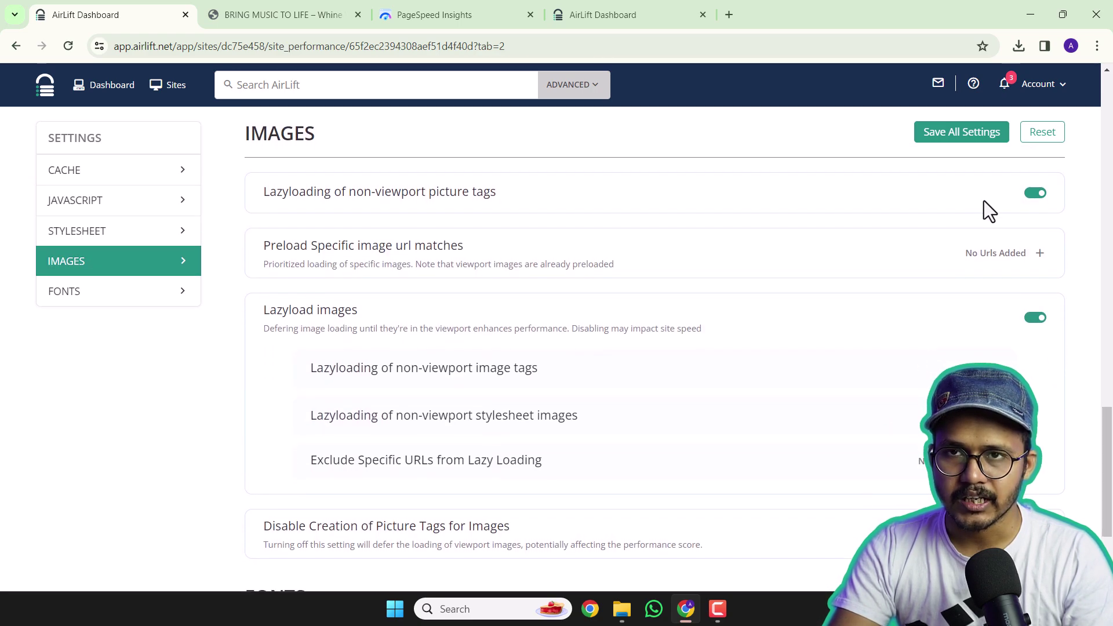
scroll(874, 393, down, 2)
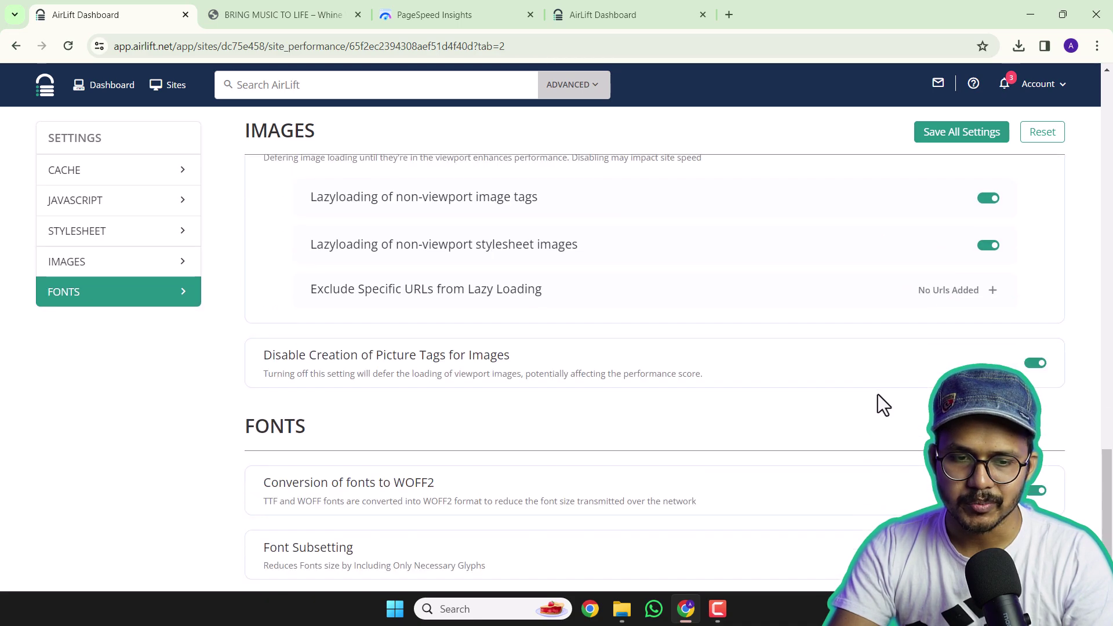